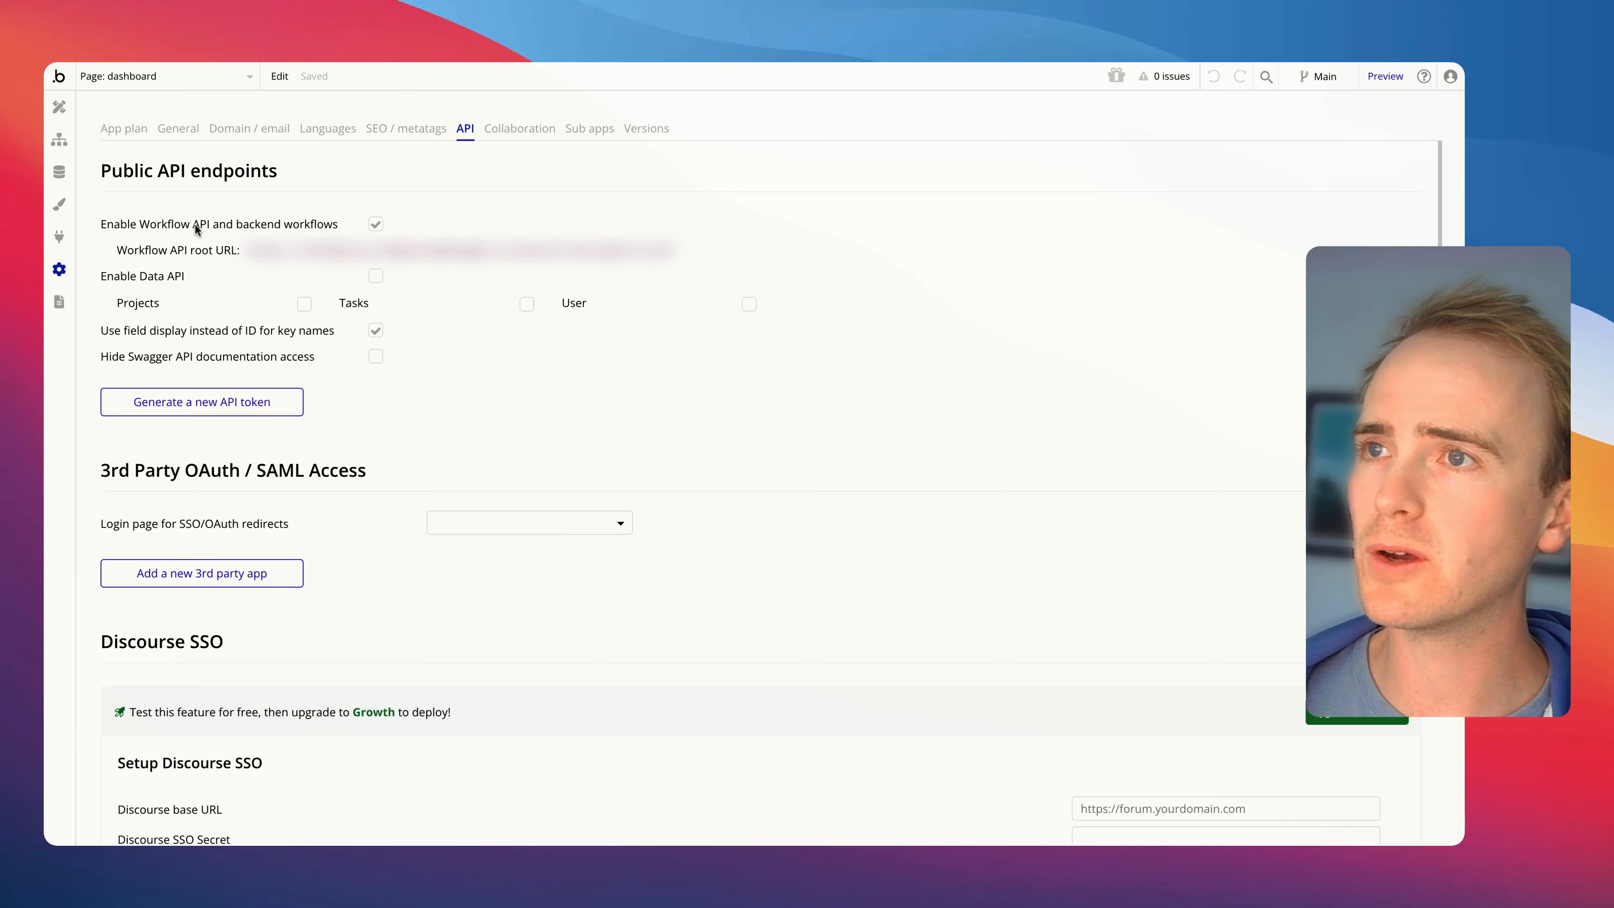
Open the app's backend workflows and add a new API workflow
left_click(199, 89)
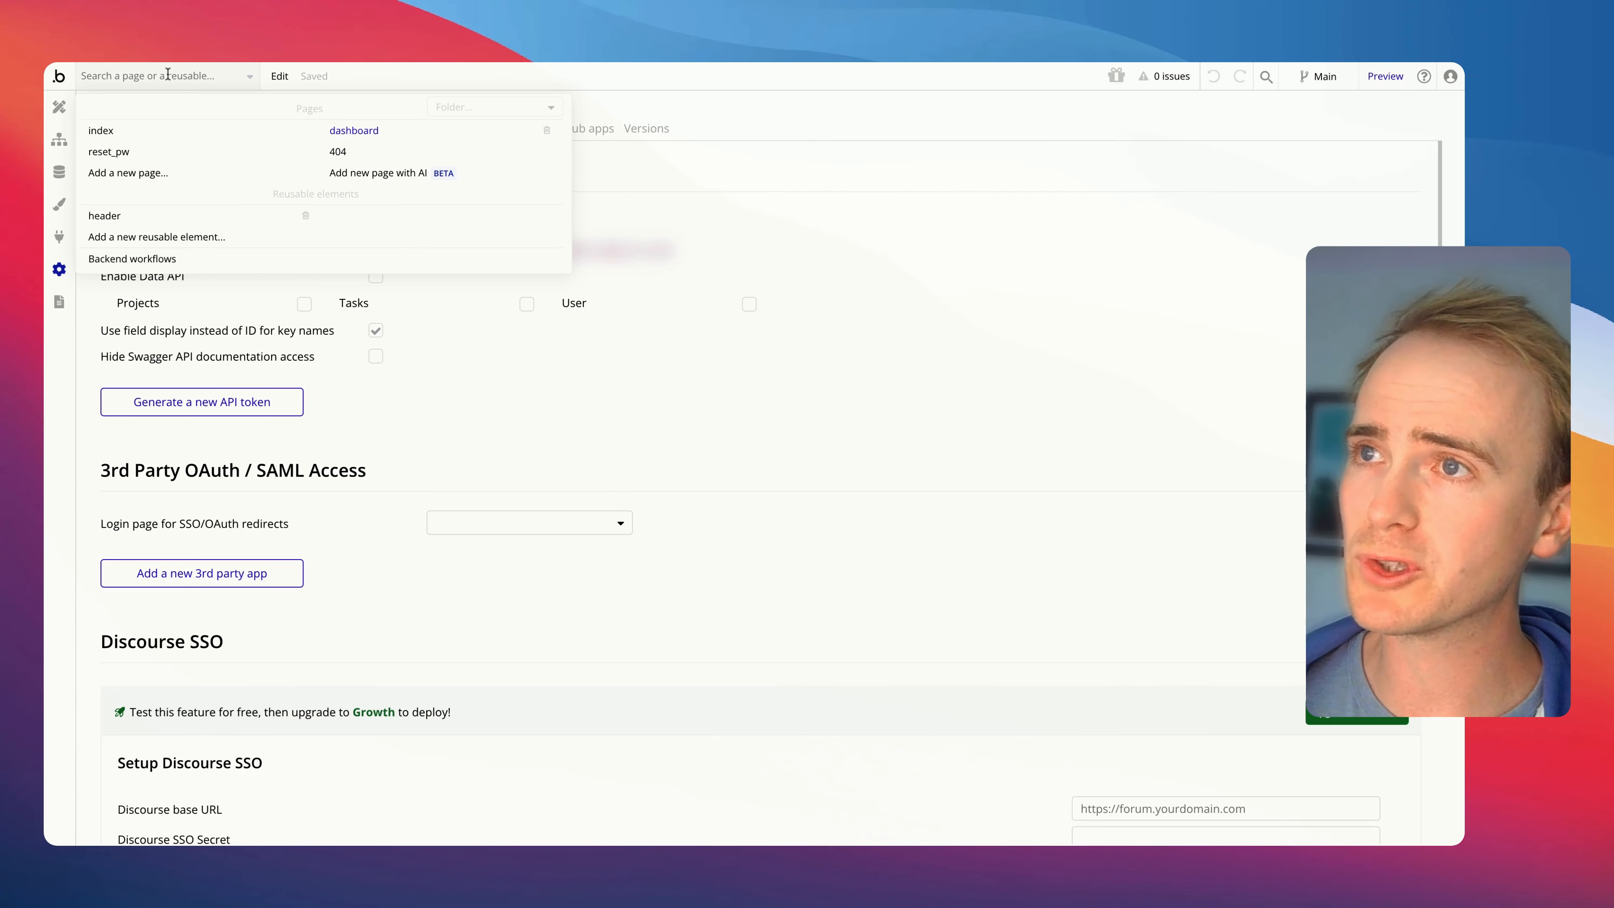
left_click(173, 261)
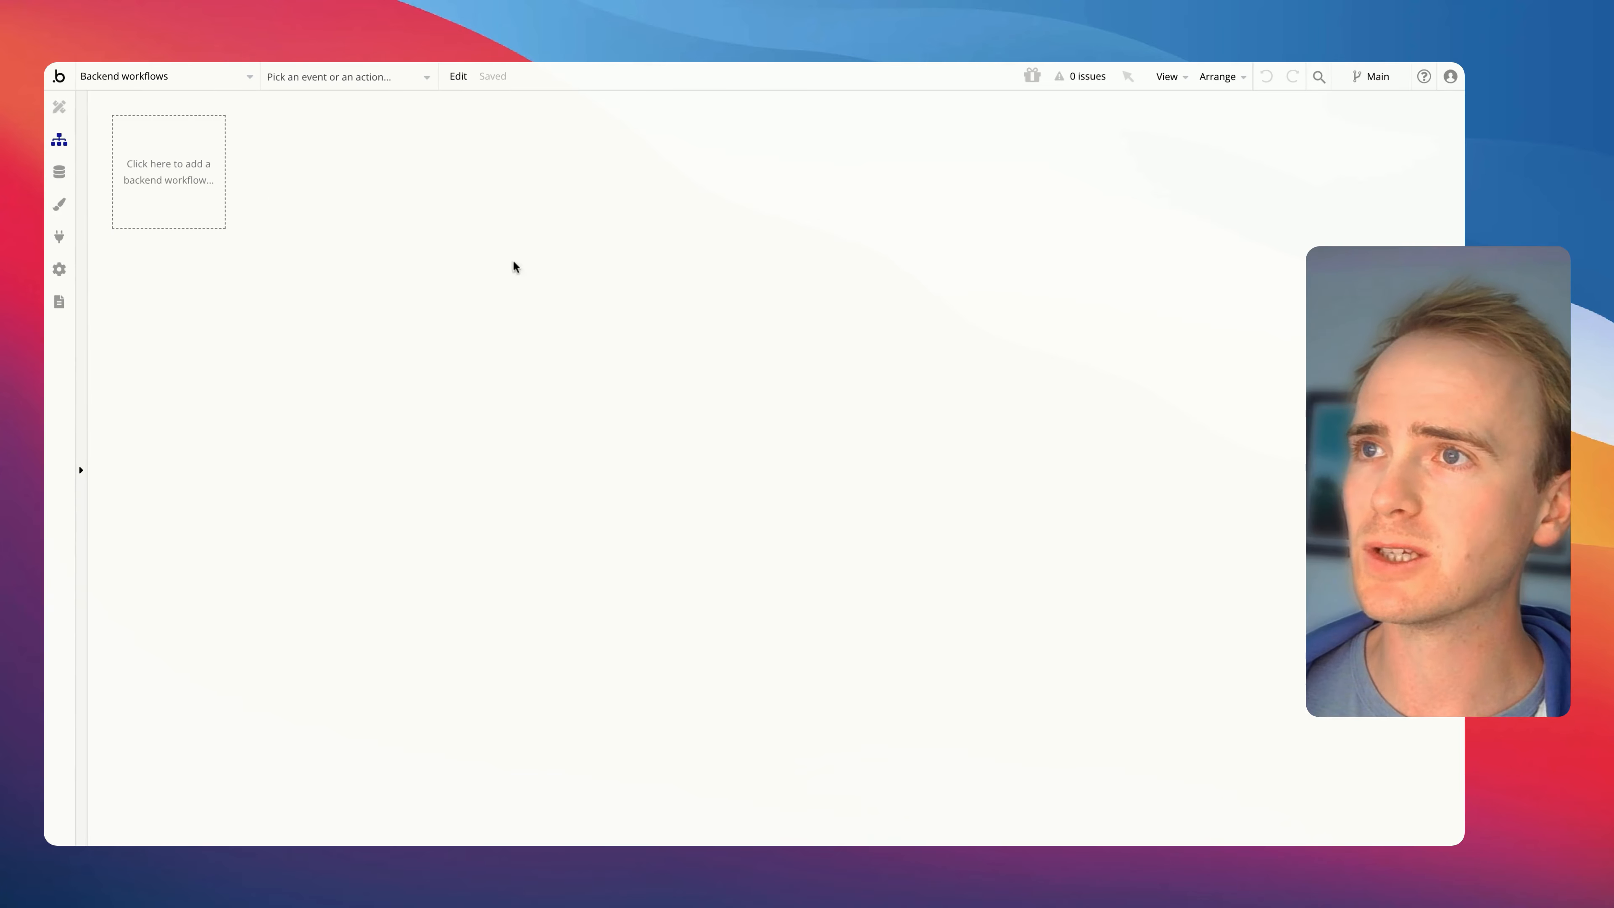
left_click(210, 208)
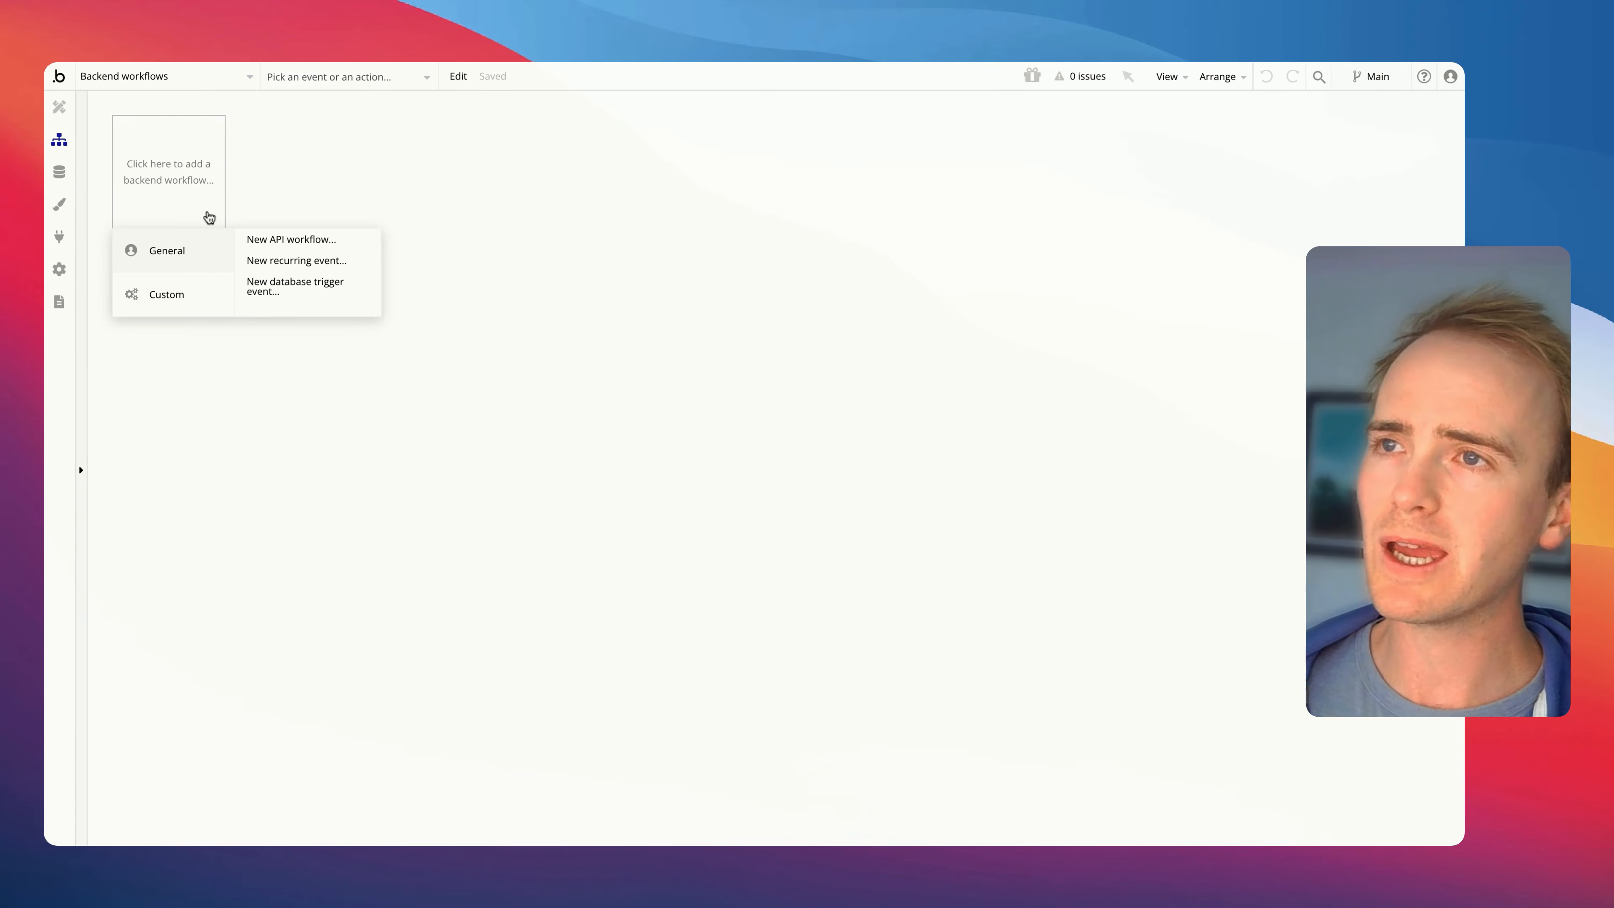
left_click(291, 244)
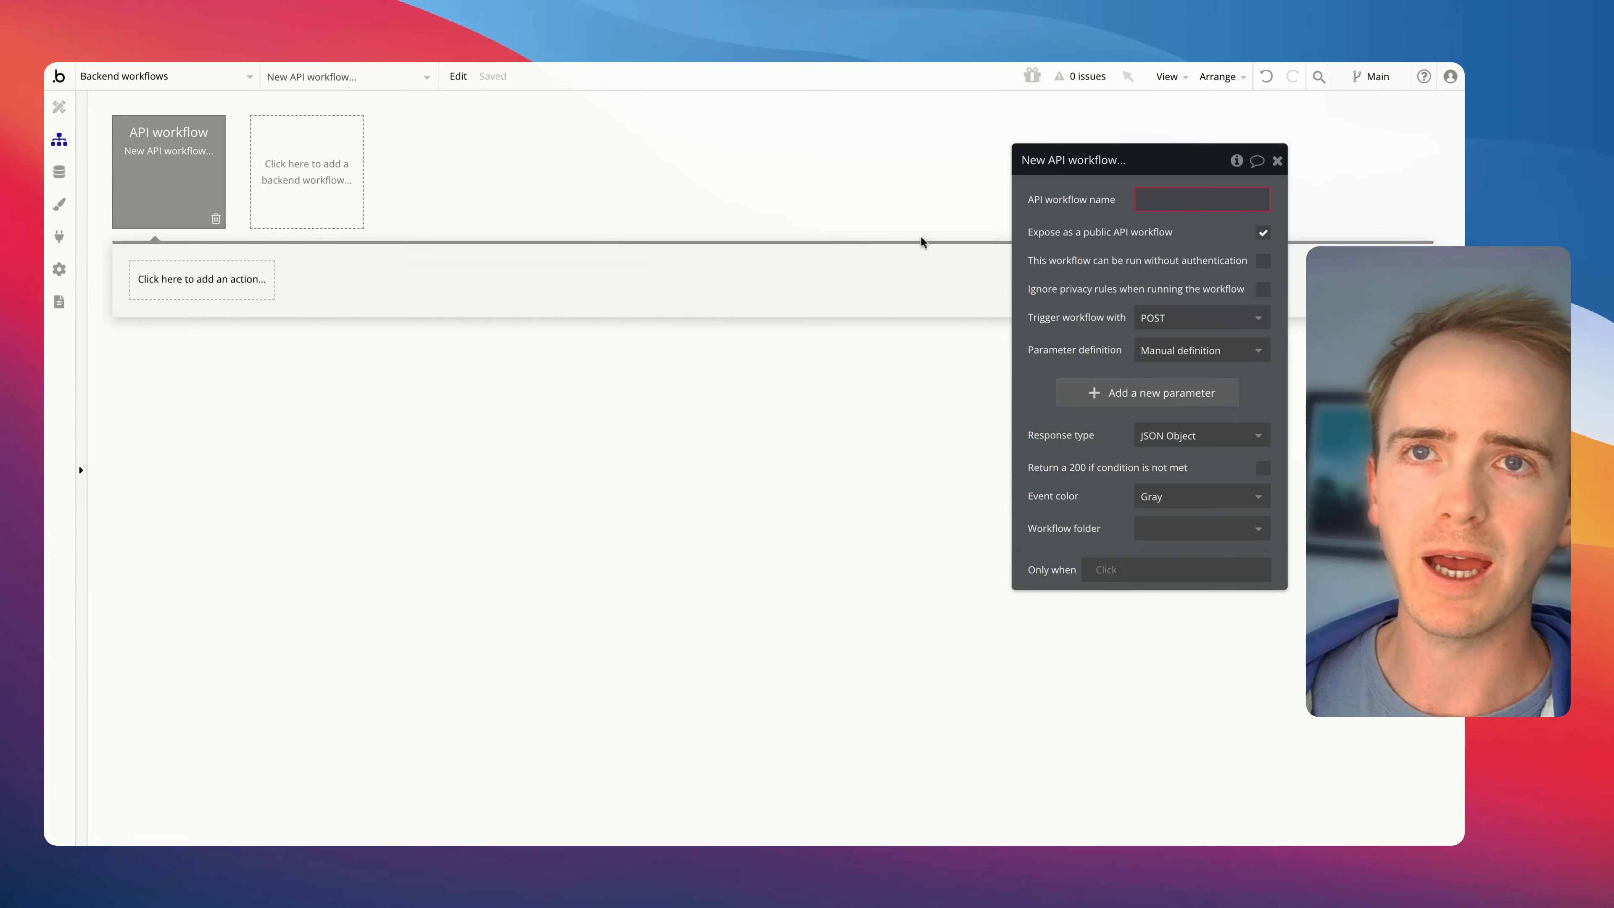
Name the new API workflow big-action and turn off exposing it as a public API workflow
left_click(1173, 200)
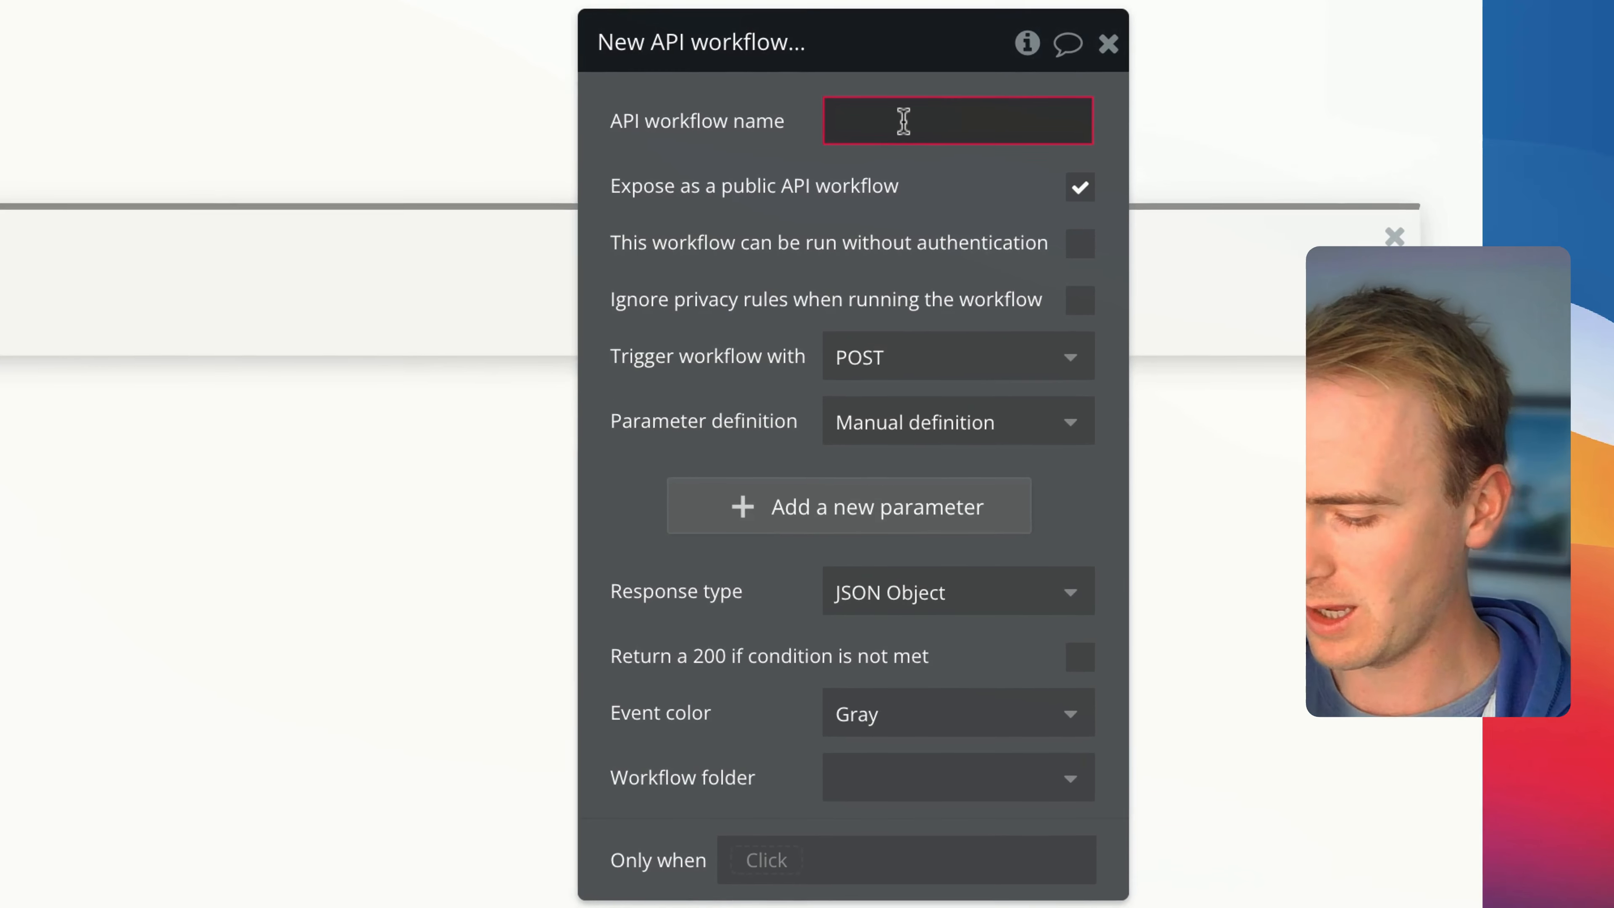
type("n")
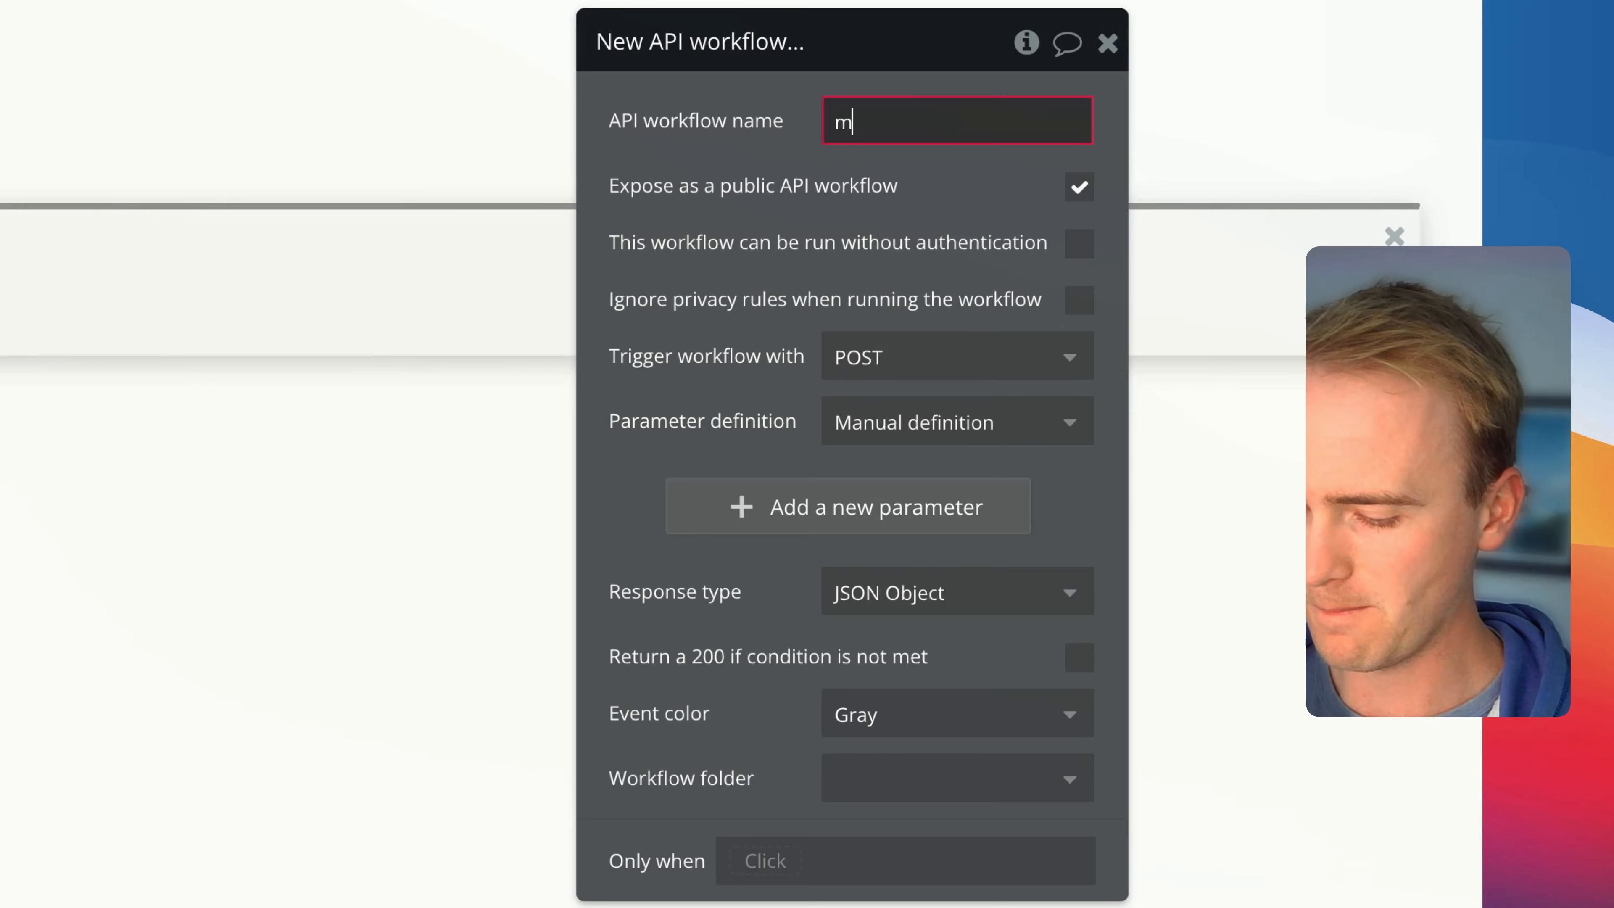
key("BackSpace")
type("big-action")
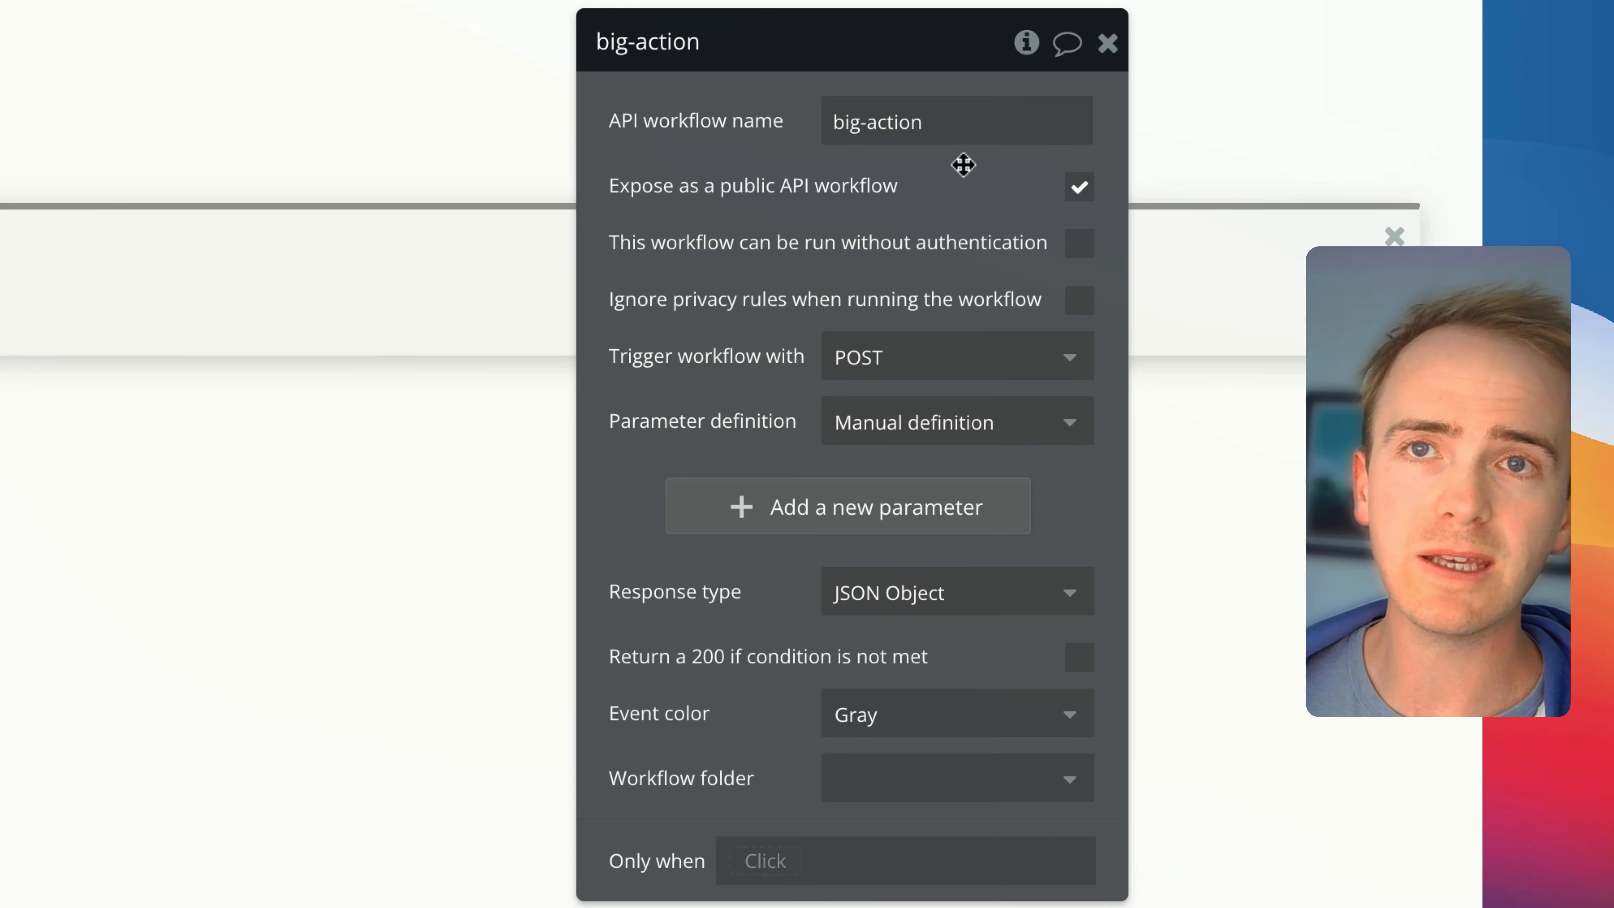
left_click(1079, 191)
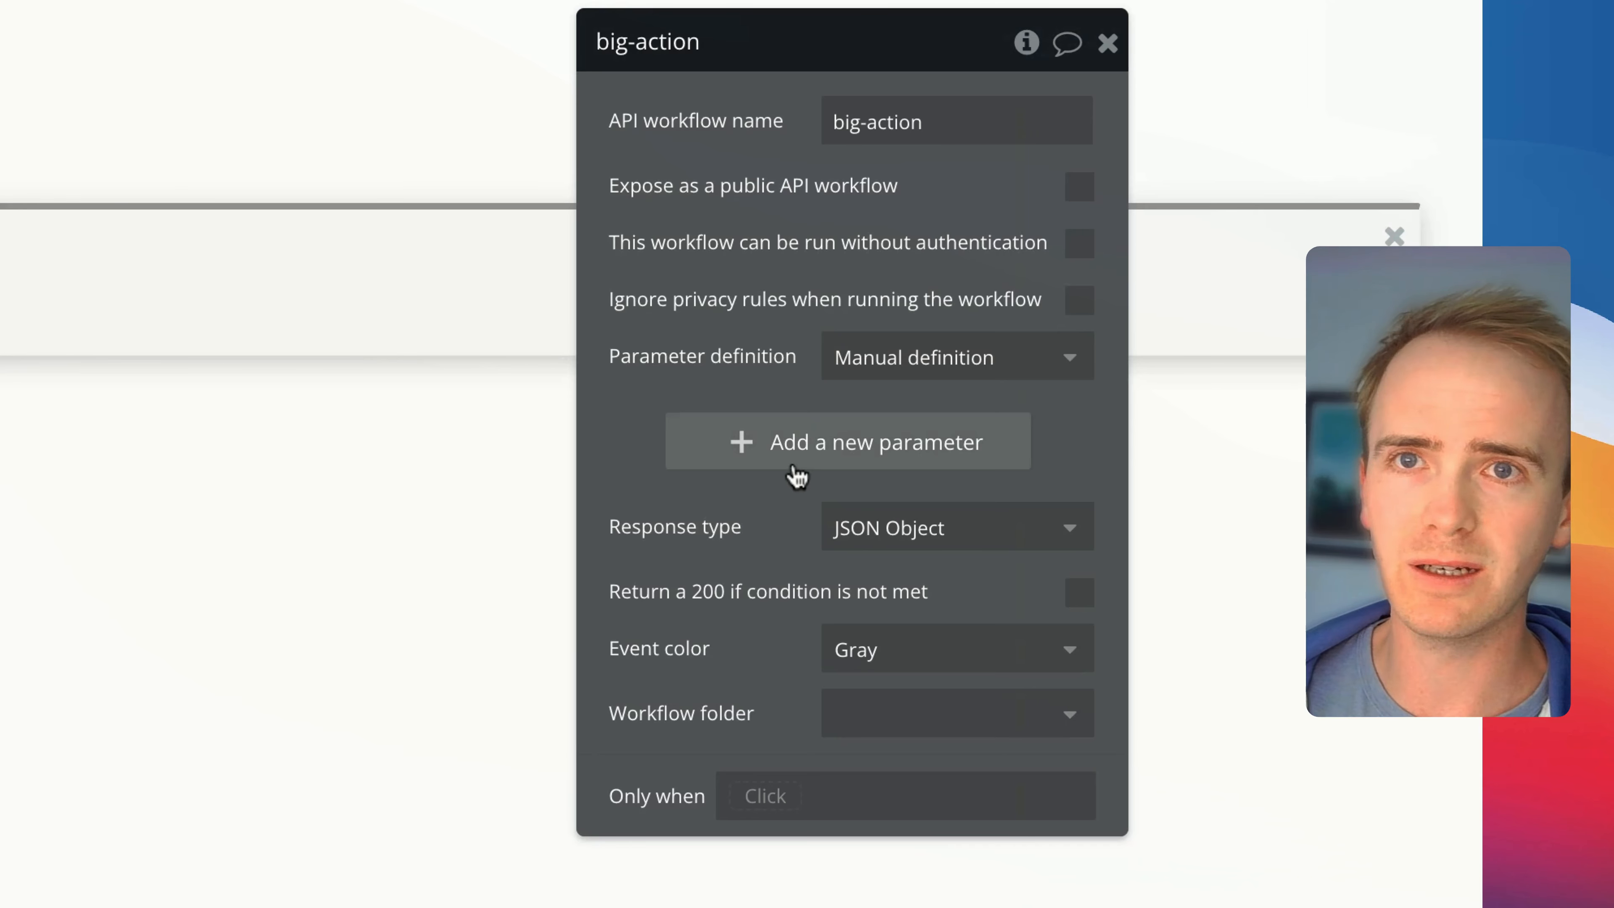
Check the app's data types and add a required, non-list parameter with key task and type Tasks to the big-action workflow
left_click(56, 172)
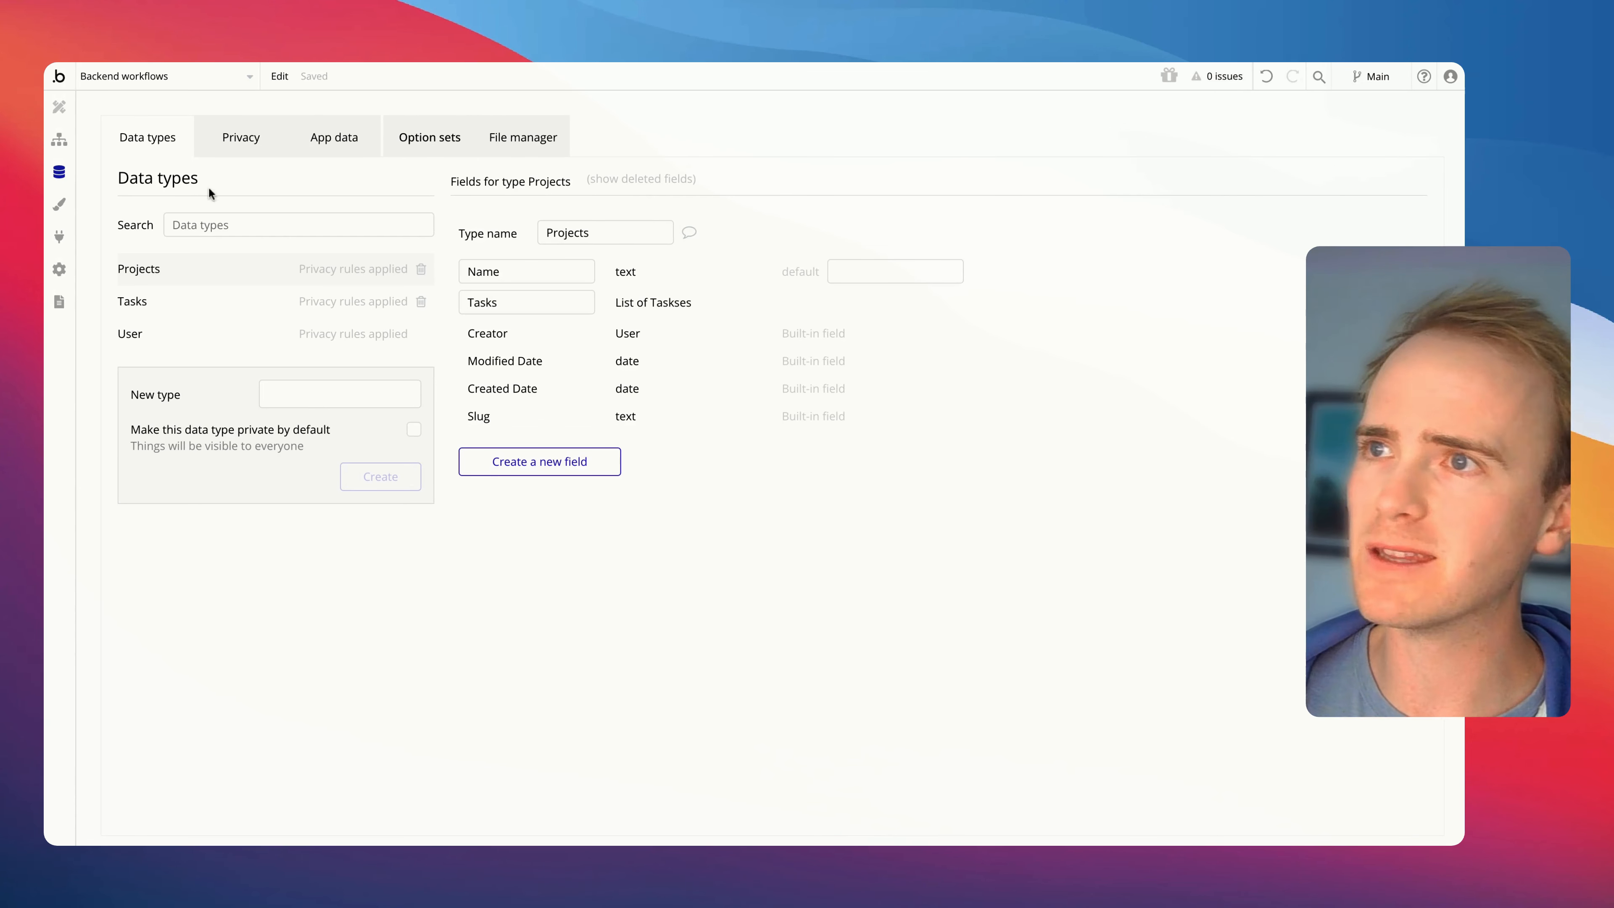
left_click(59, 139)
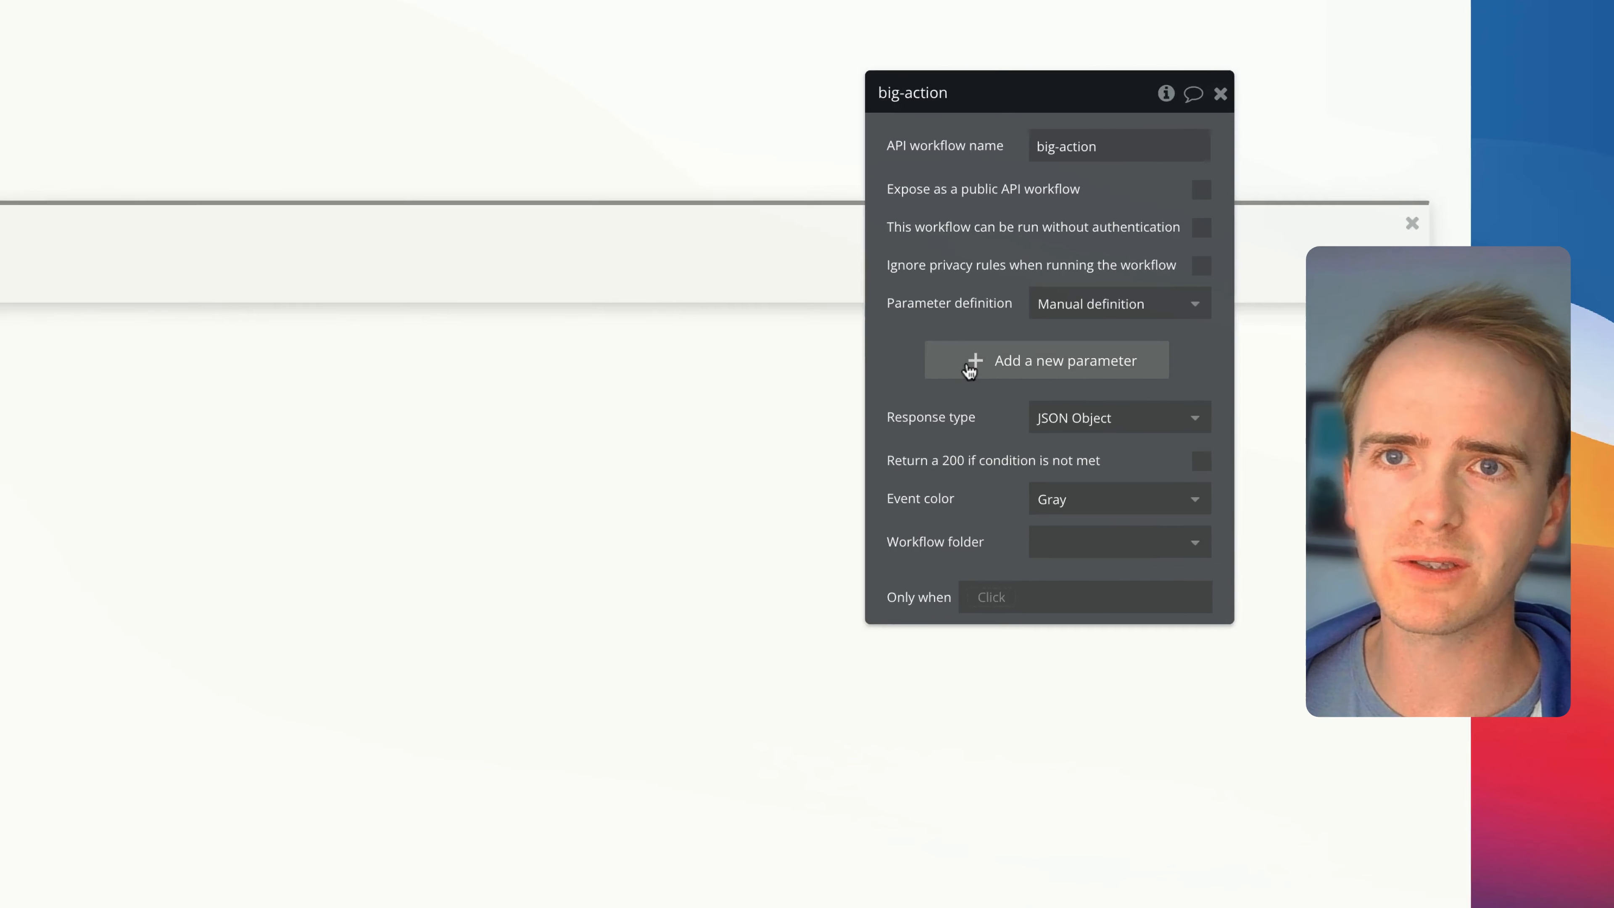
left_click(969, 371)
type("task")
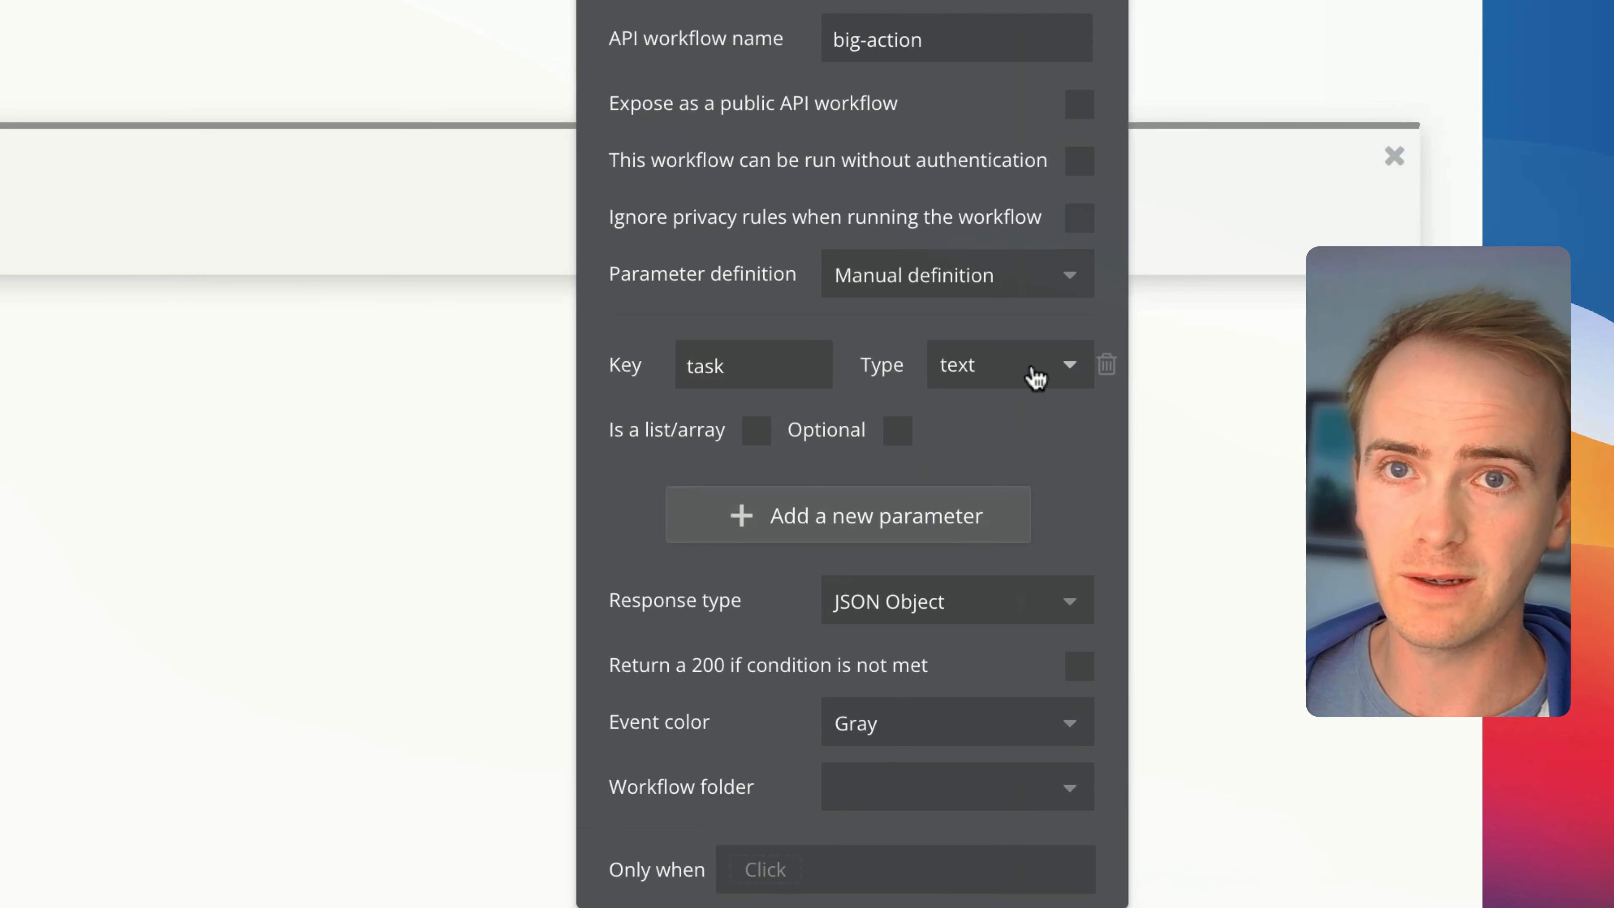
left_click(1036, 377)
type("tas")
left_click(1011, 456)
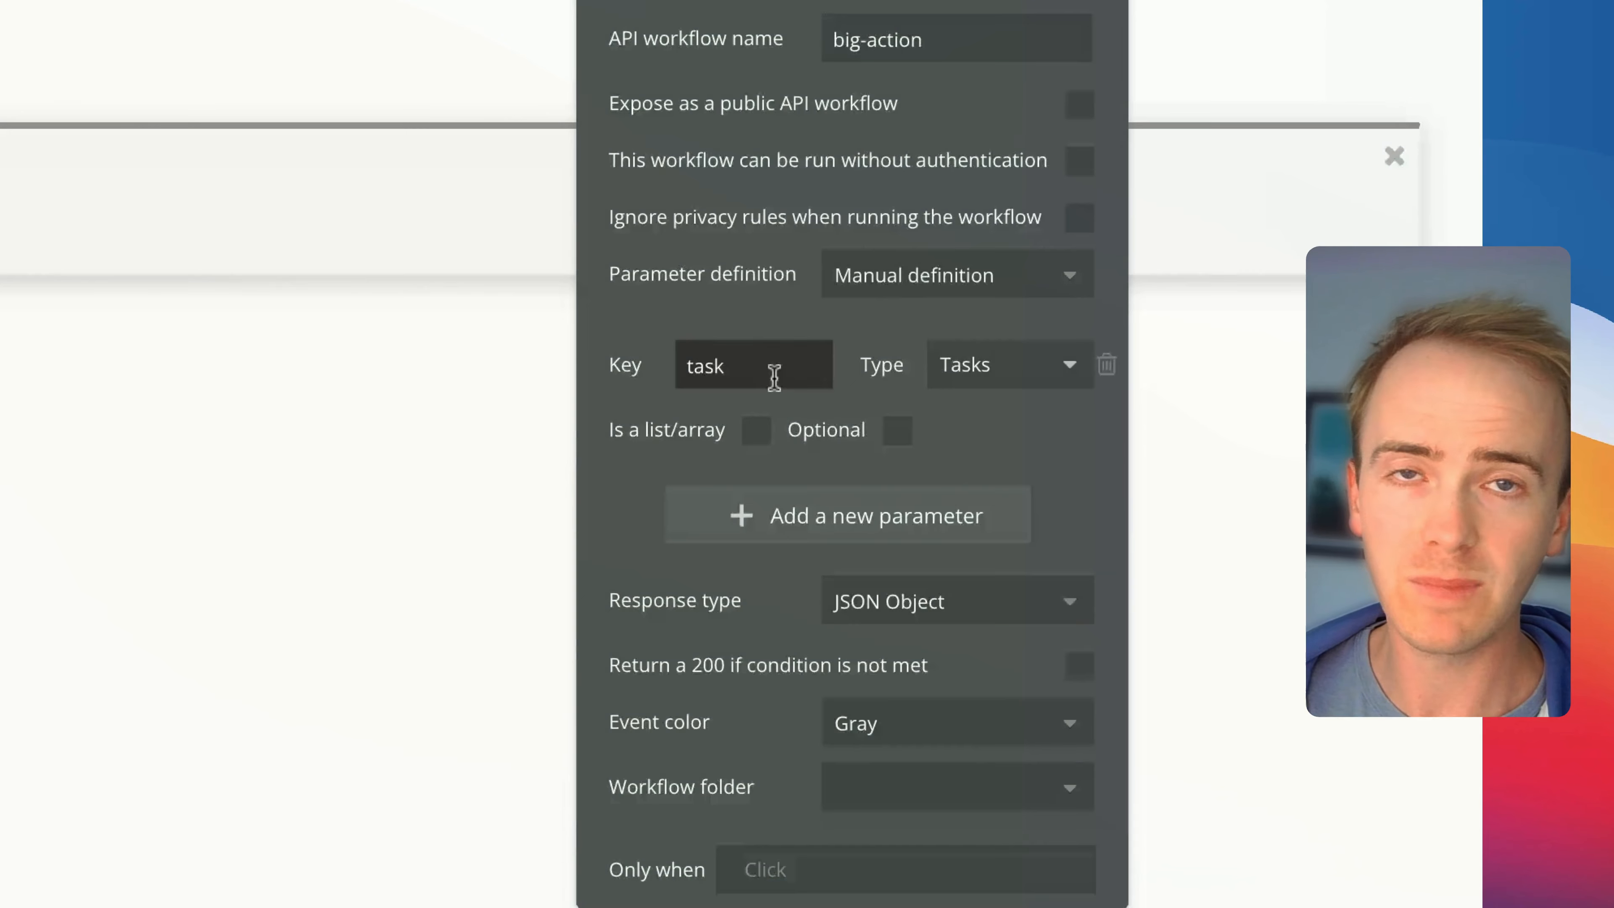
left_click(899, 440)
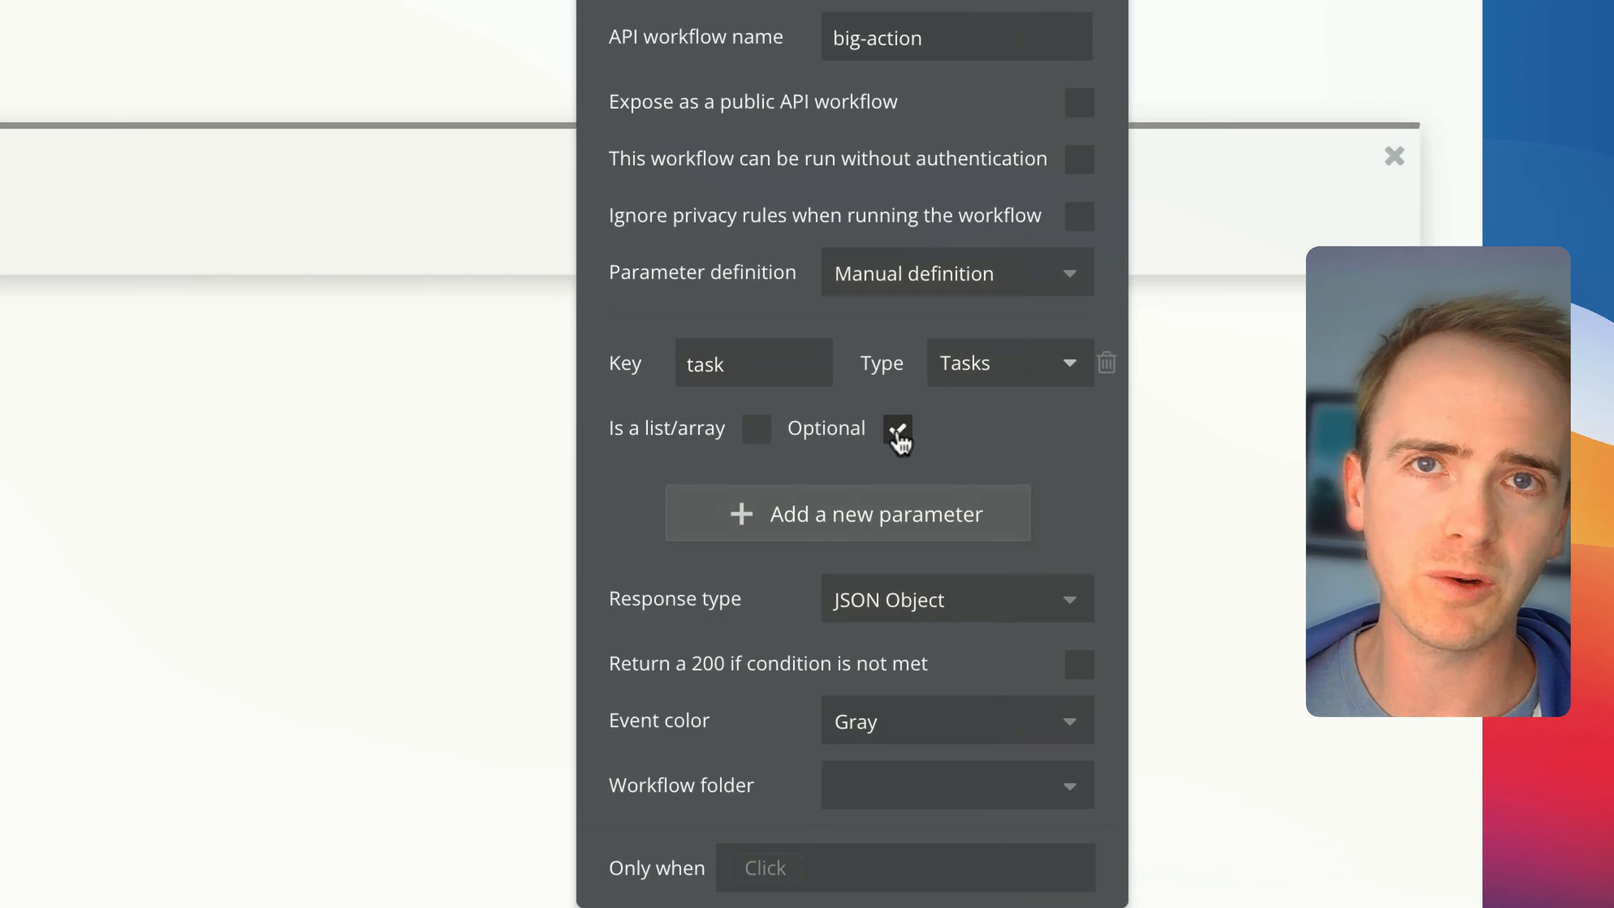
left_click(898, 441)
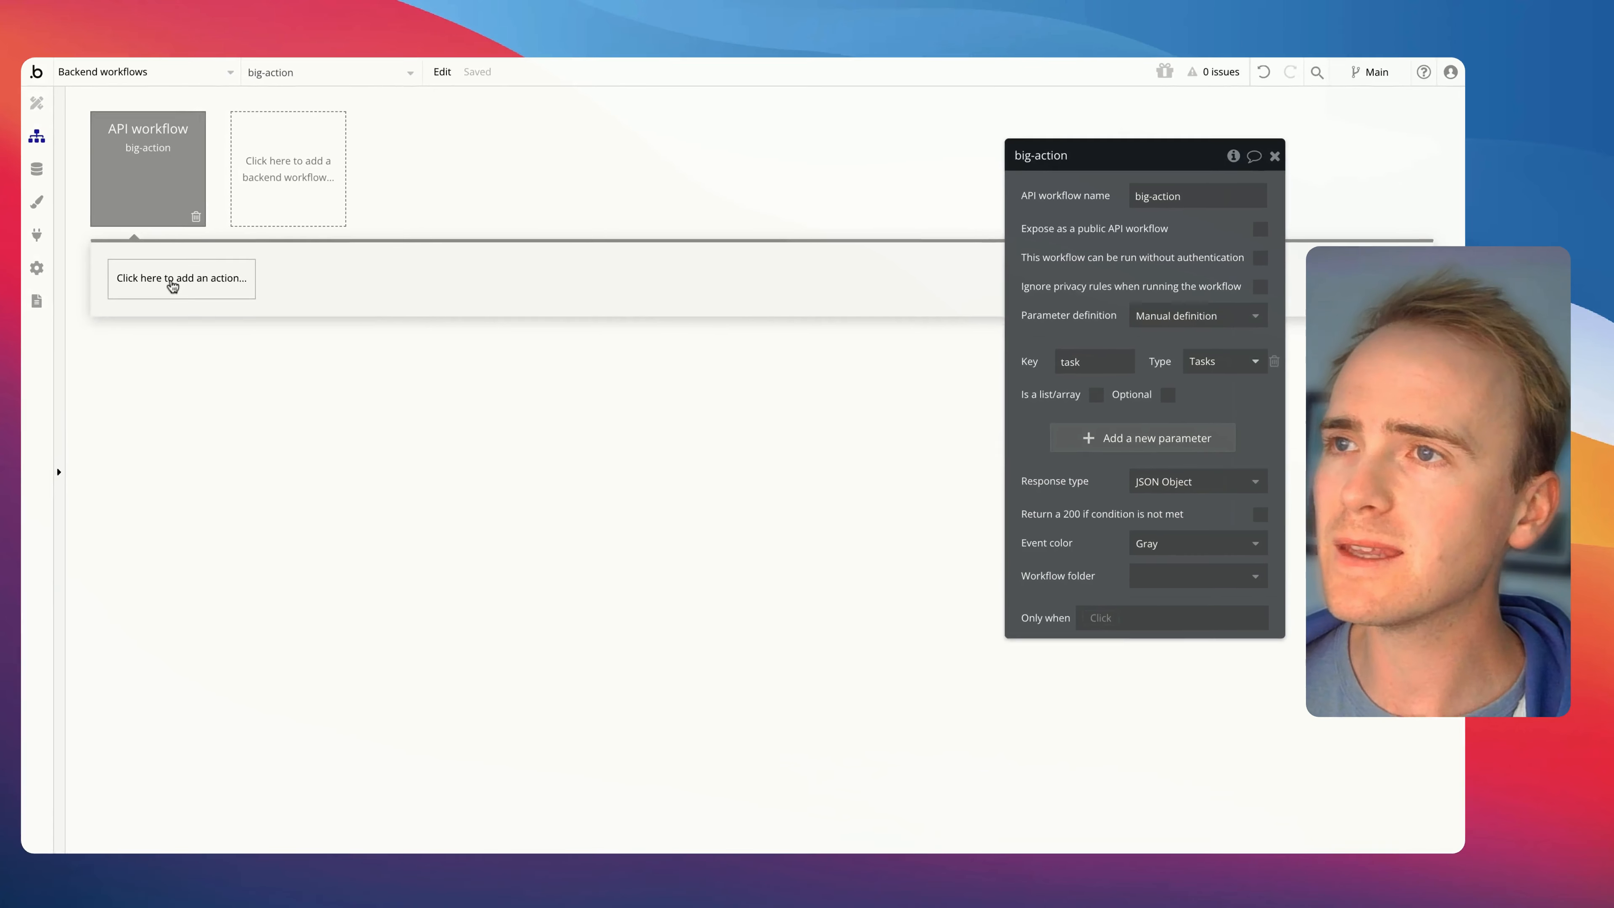
Add a Make changes to thing action to the big-action workflow with task as the thing to change
left_click(172, 286)
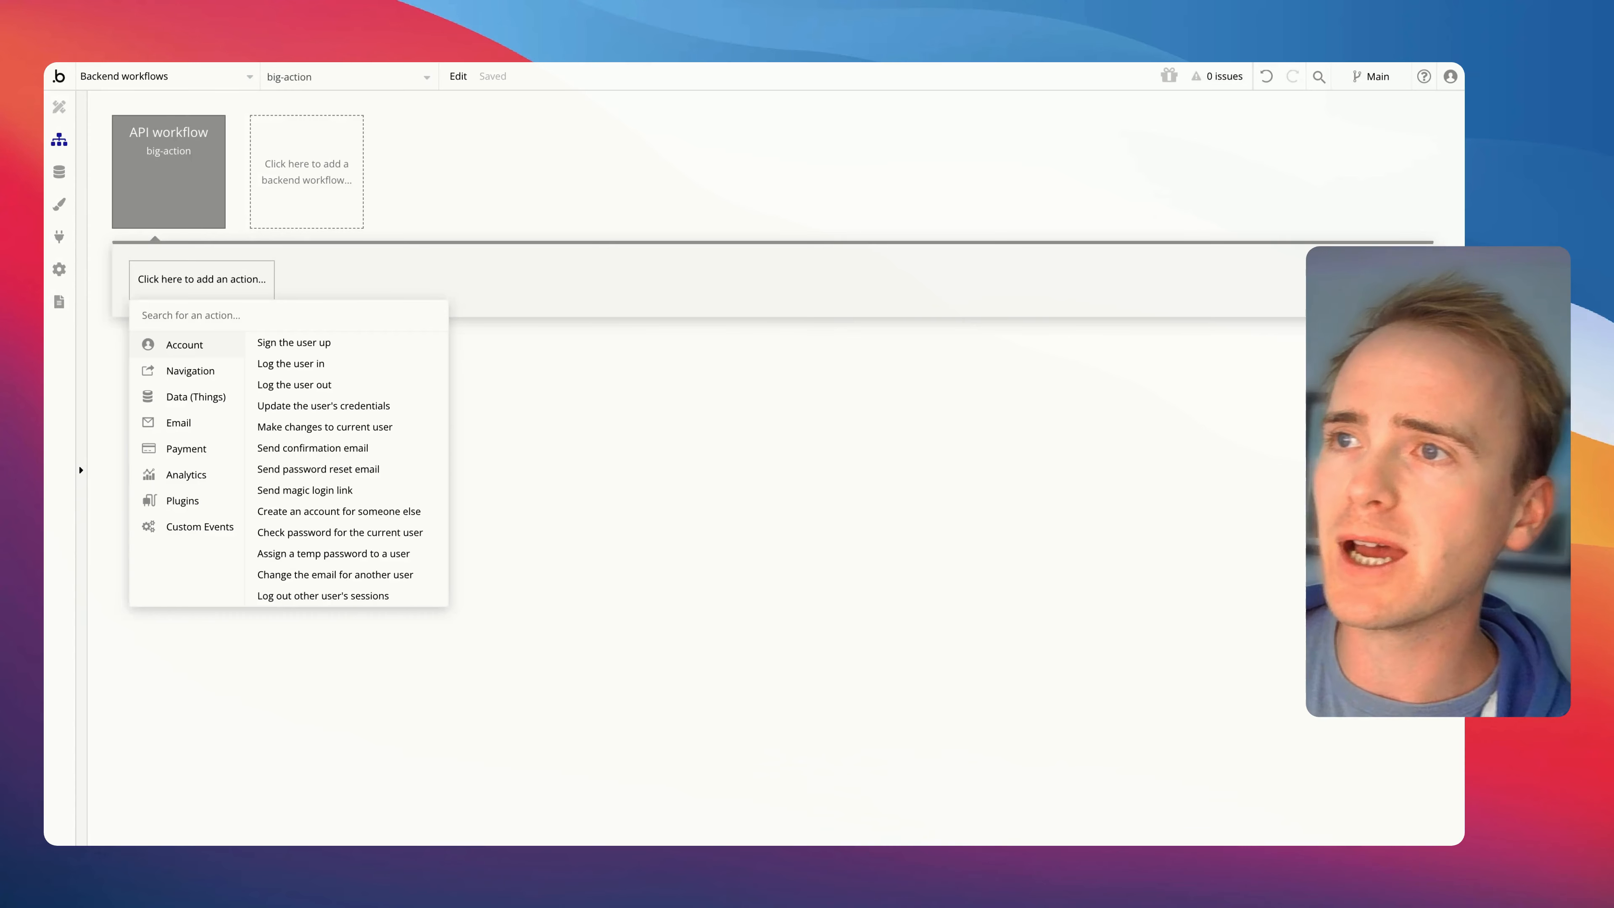
mouse_move(208, 401)
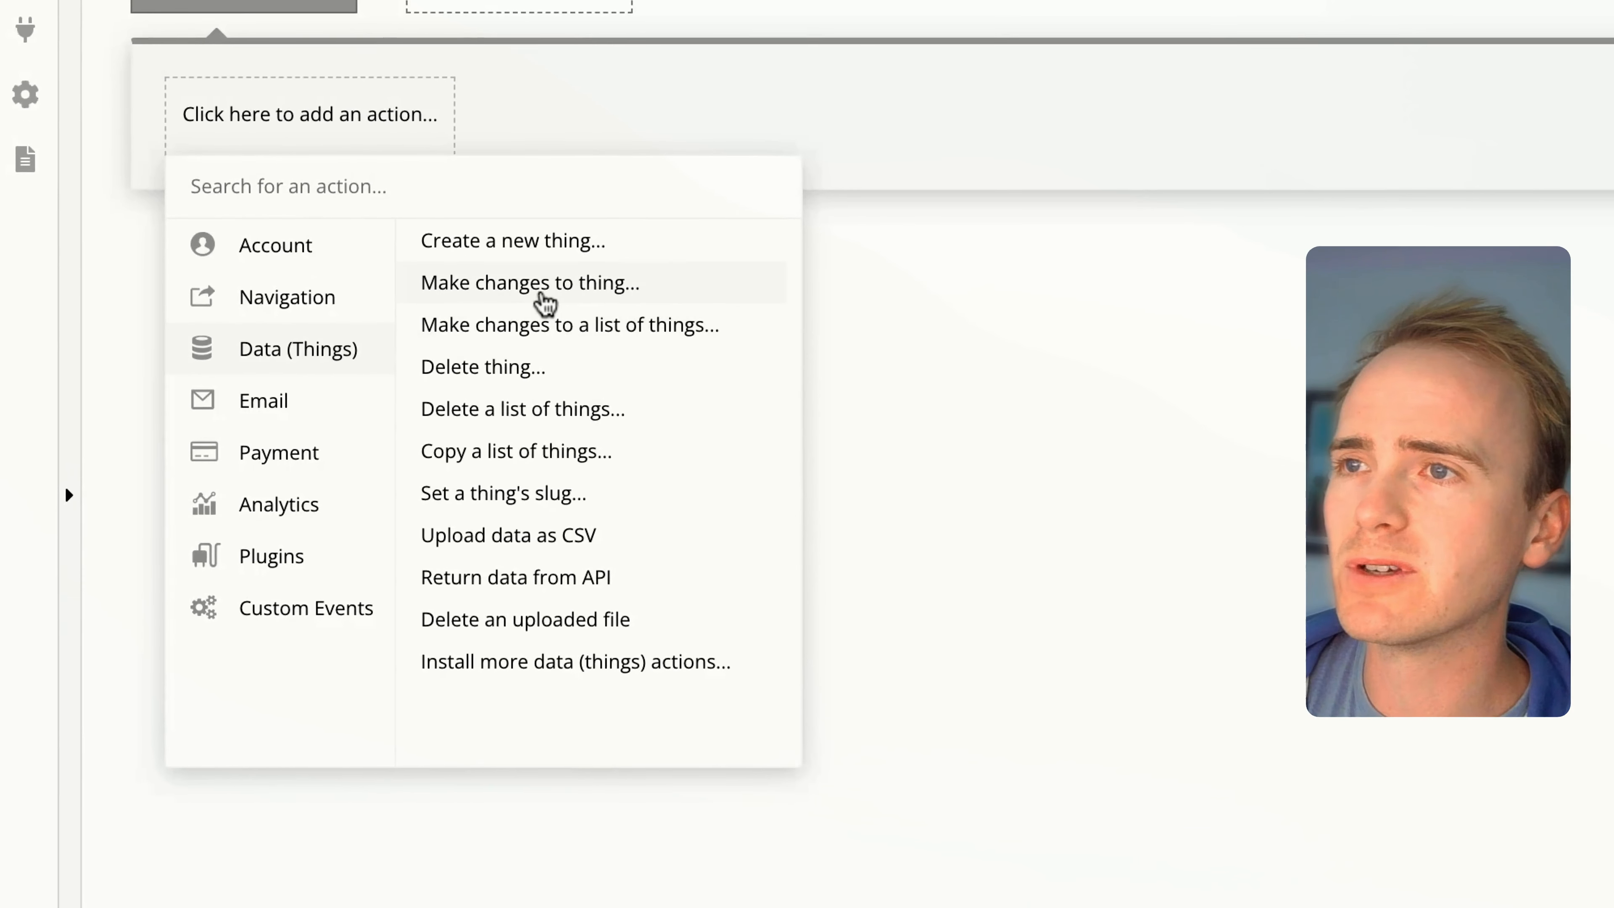
left_click(318, 368)
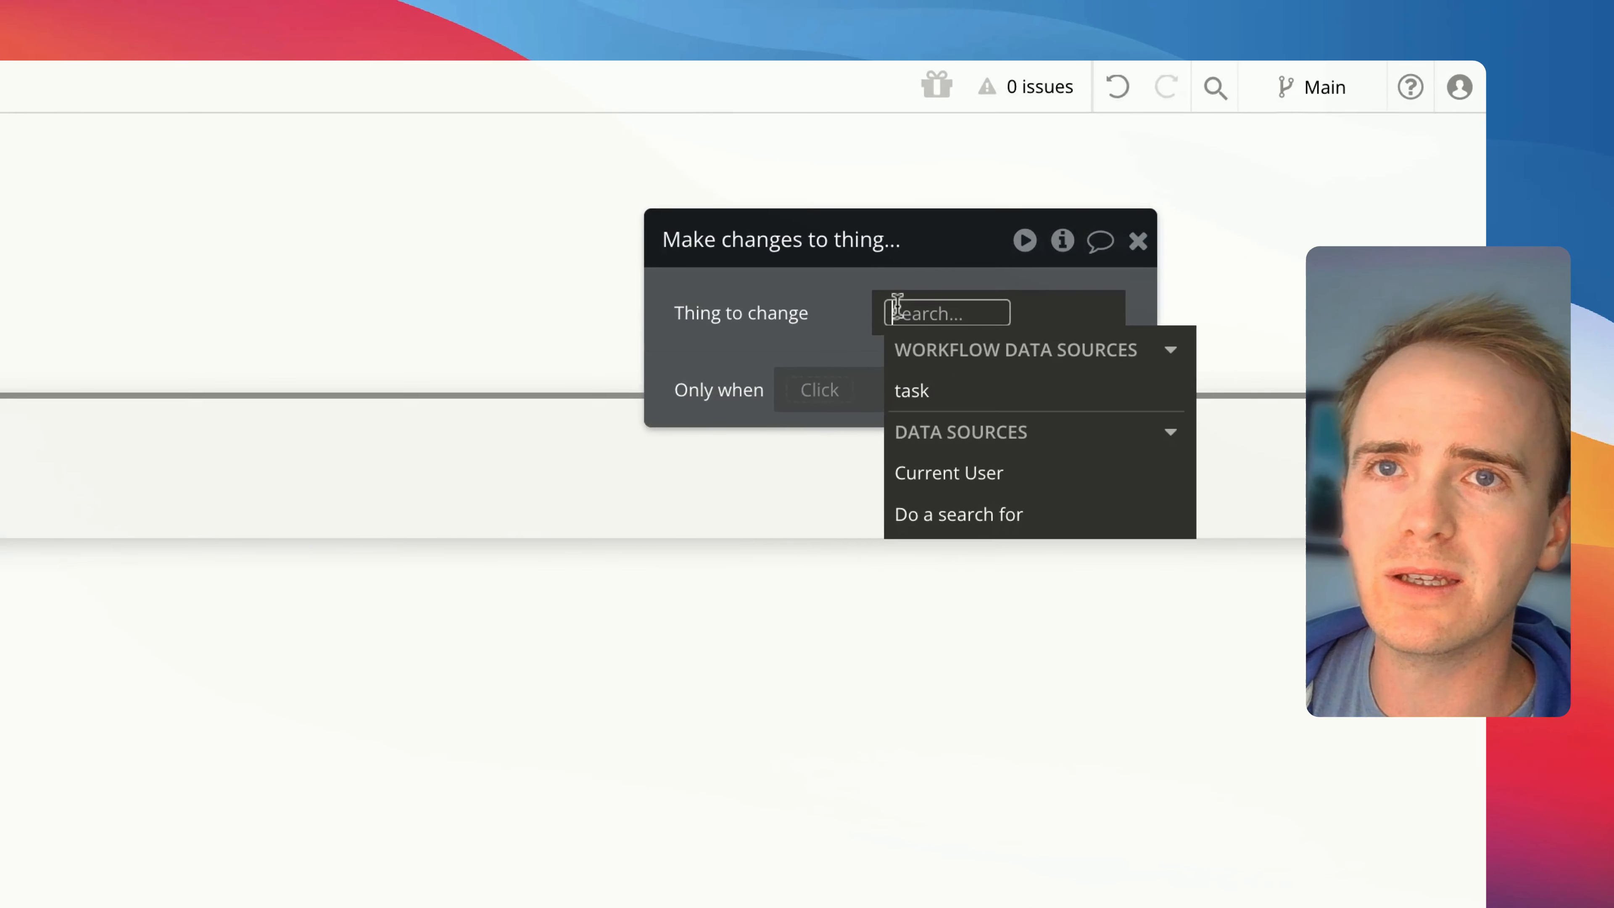
left_click(937, 417)
Add a field change to the action that sets the task's Status to Completed
left_click(803, 429)
left_click(619, 408)
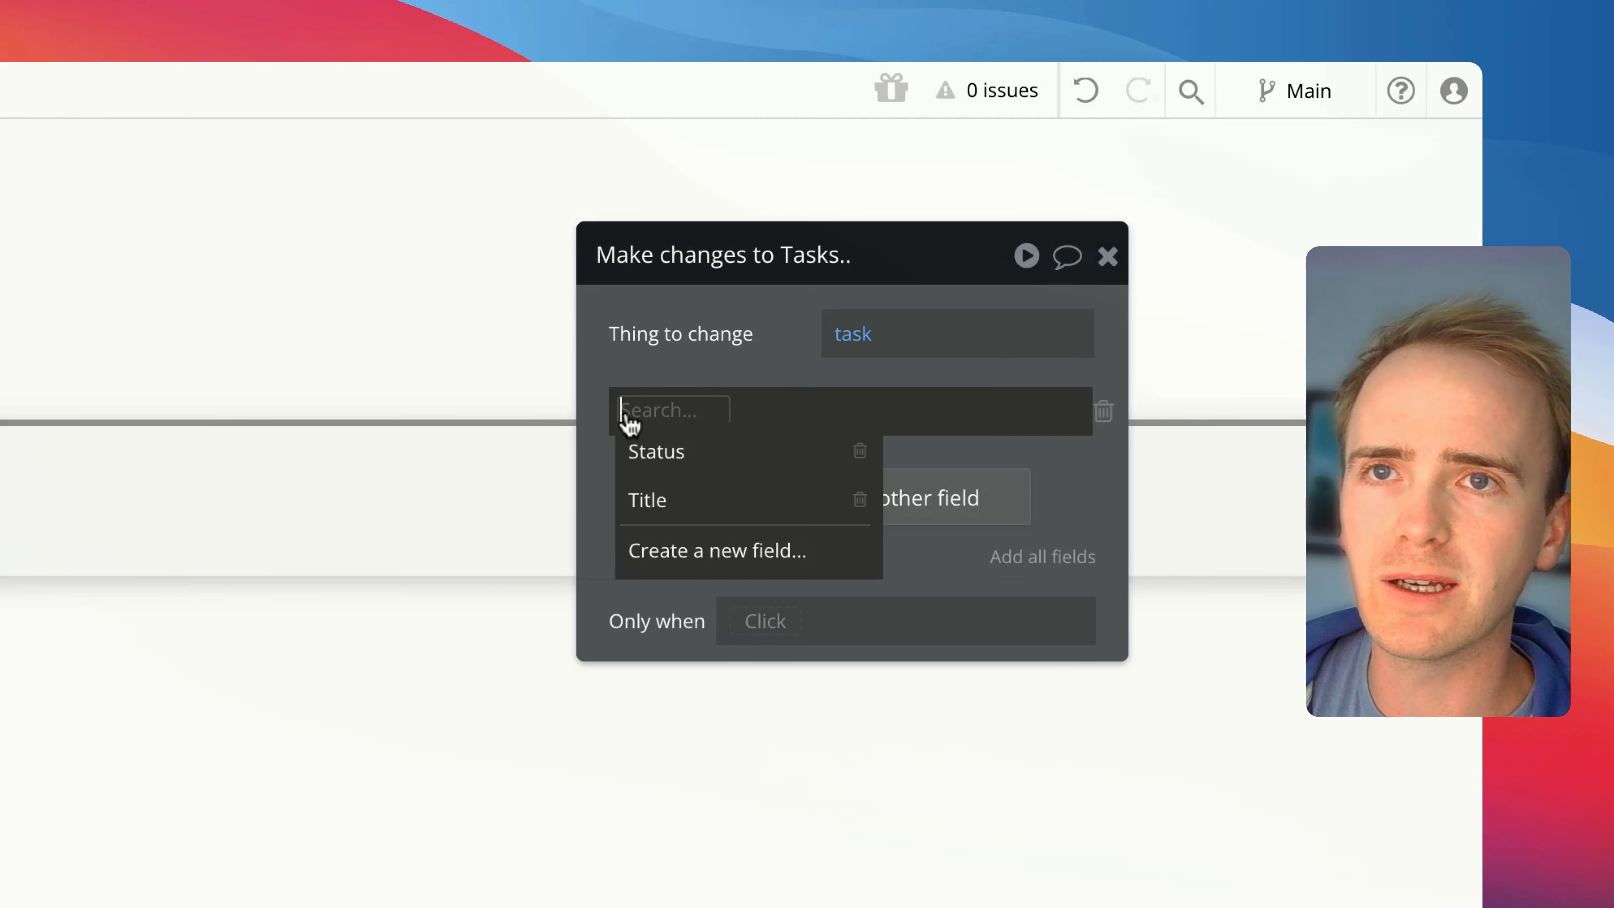
left_click(674, 461)
left_click(756, 413)
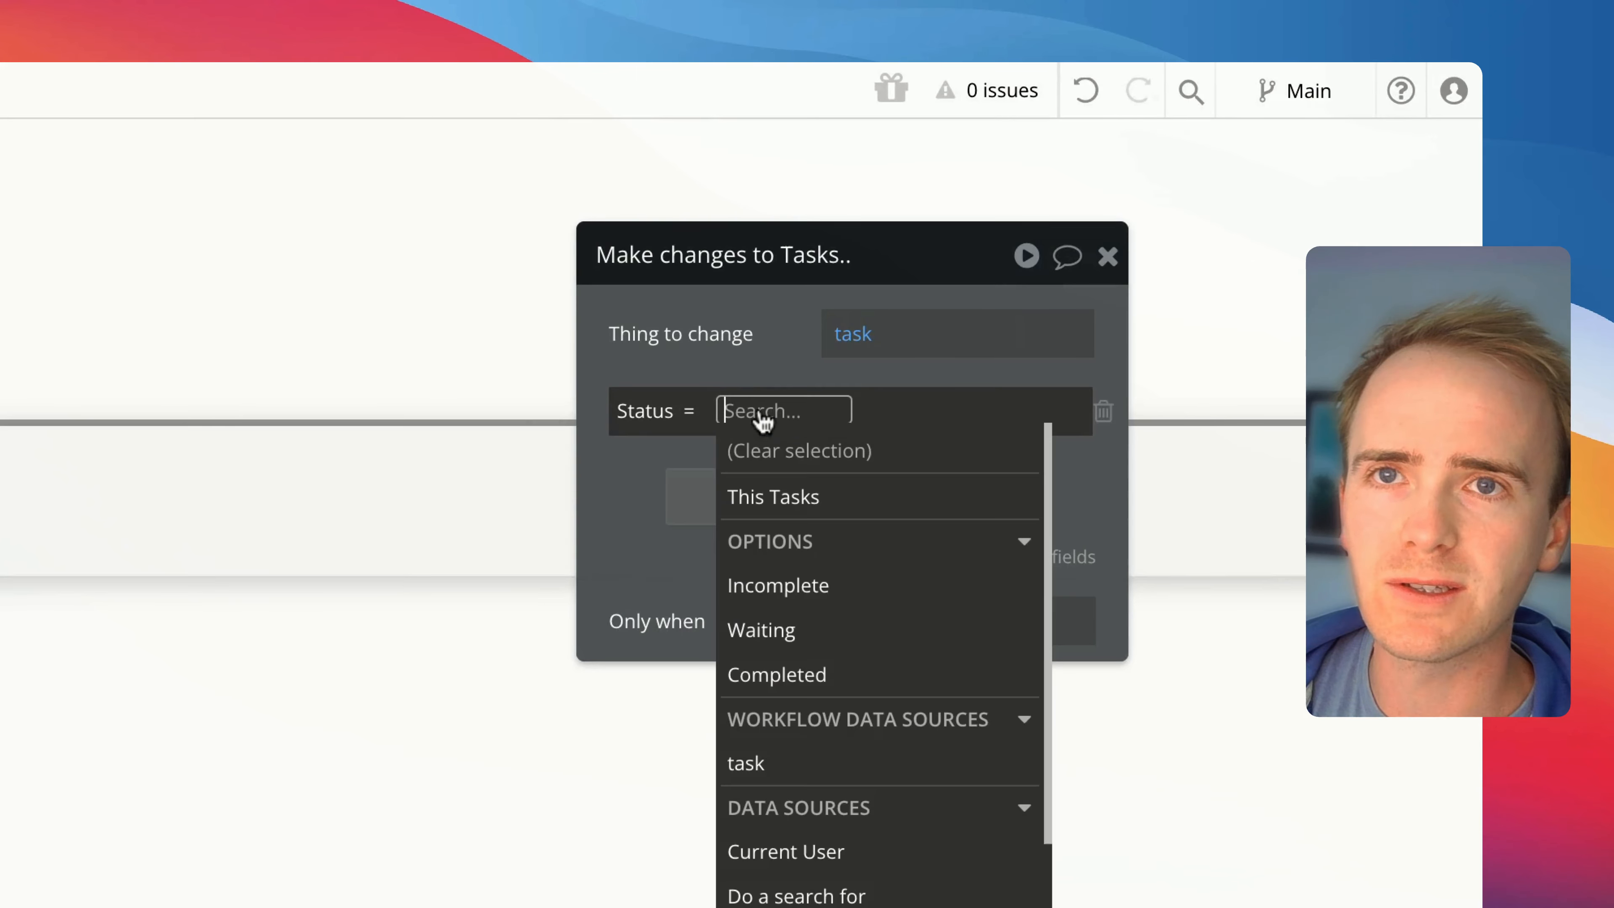
left_click(752, 674)
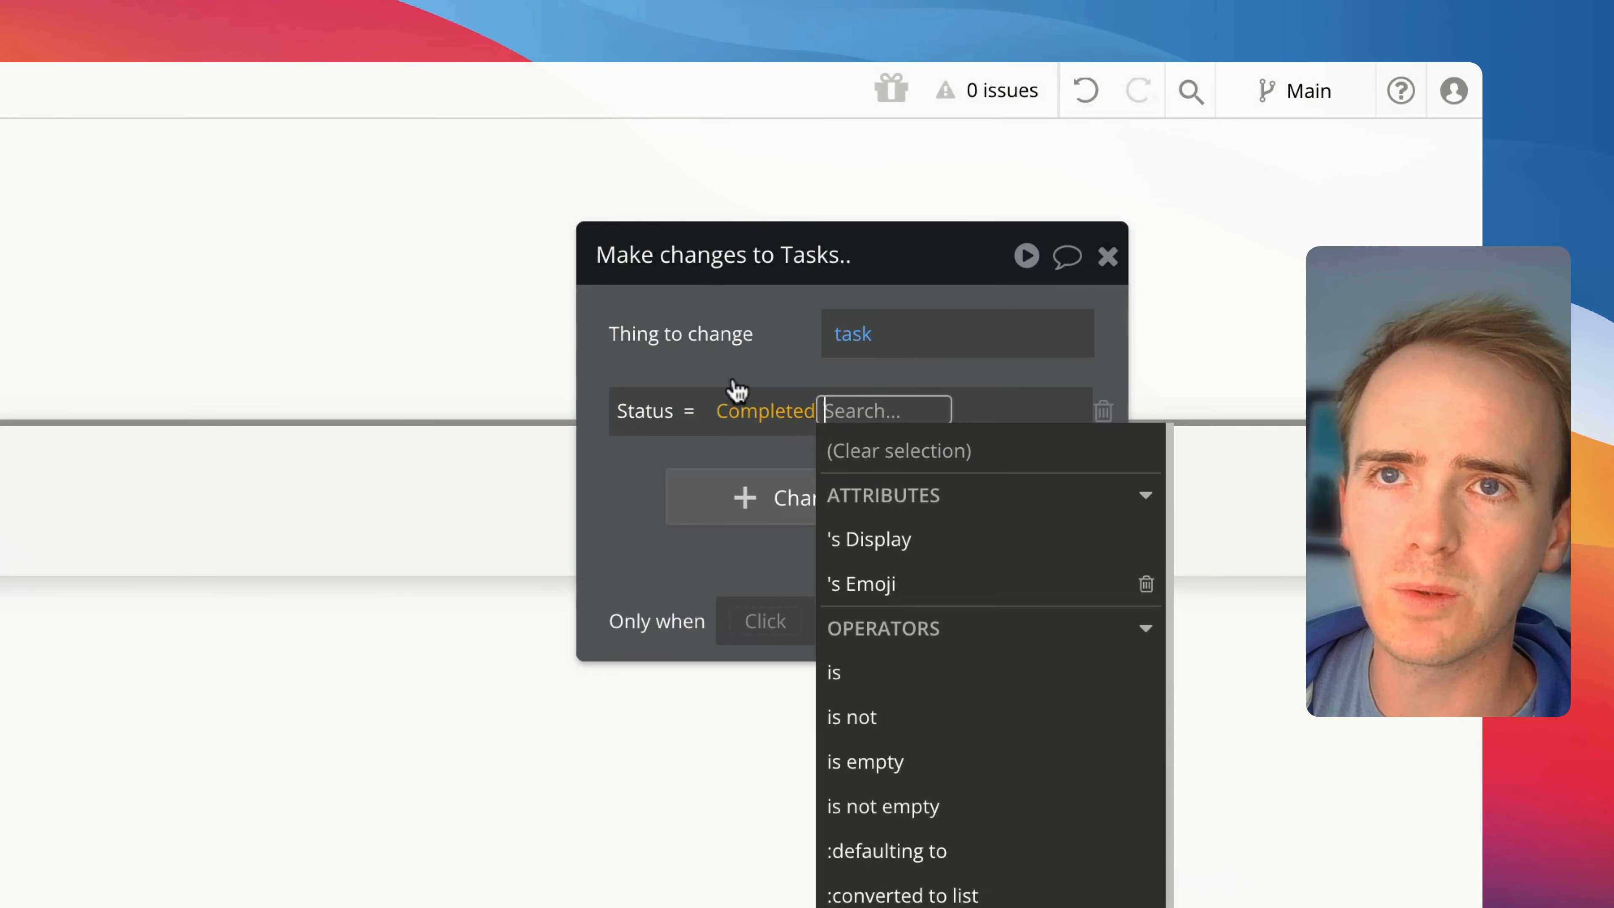
left_click(707, 358)
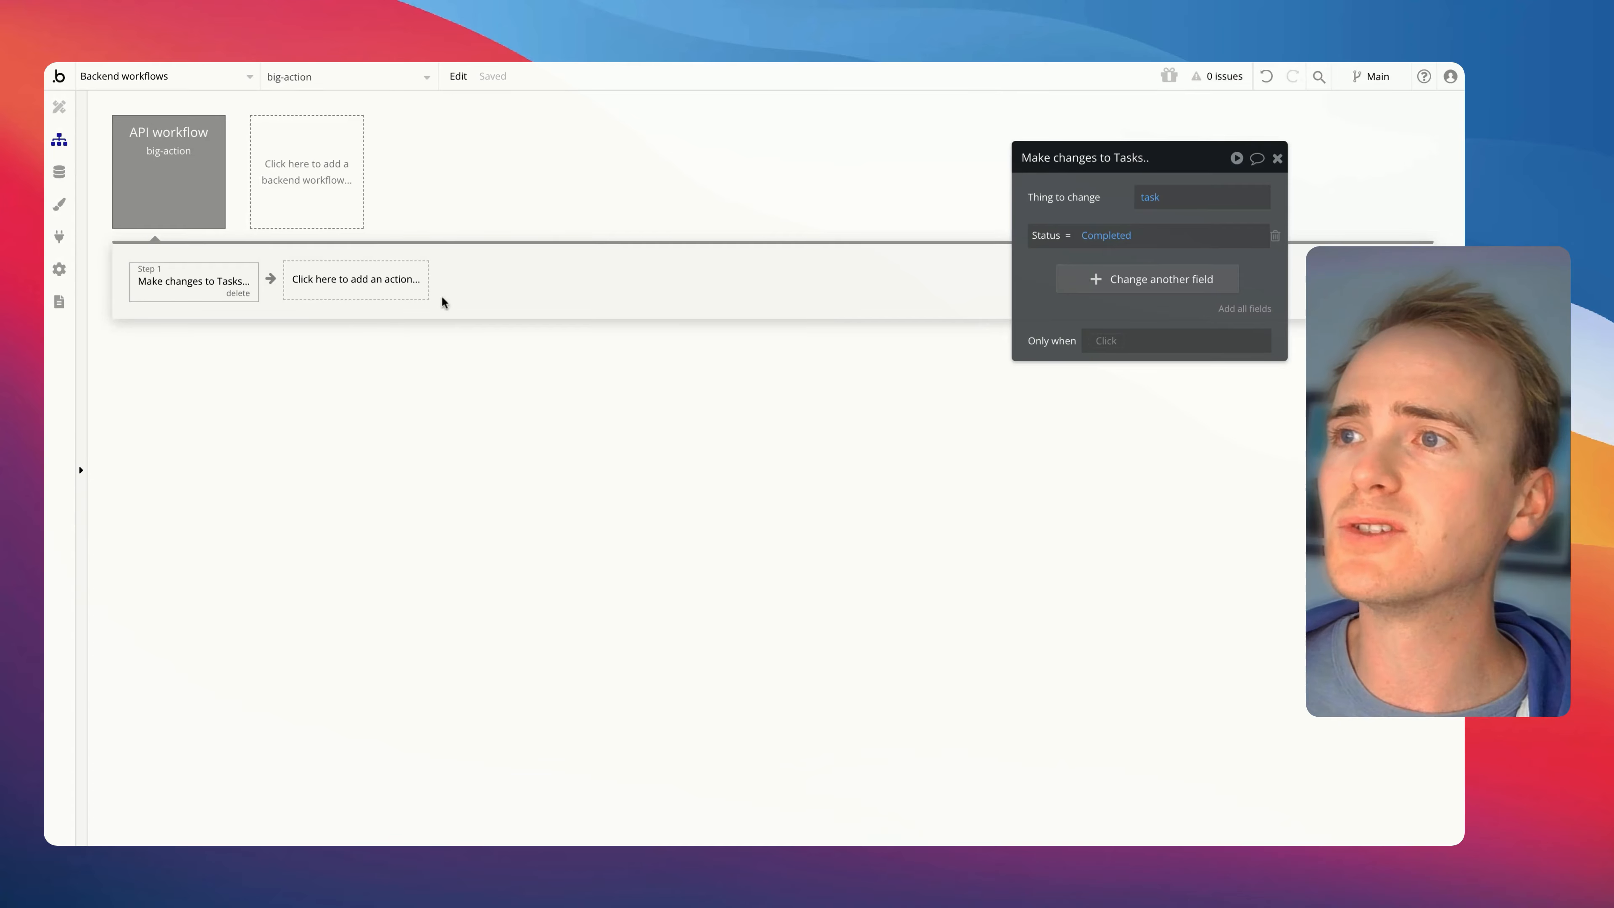
Open the server logs and search the past workflow runs from two minutes ago until now
left_click(68, 302)
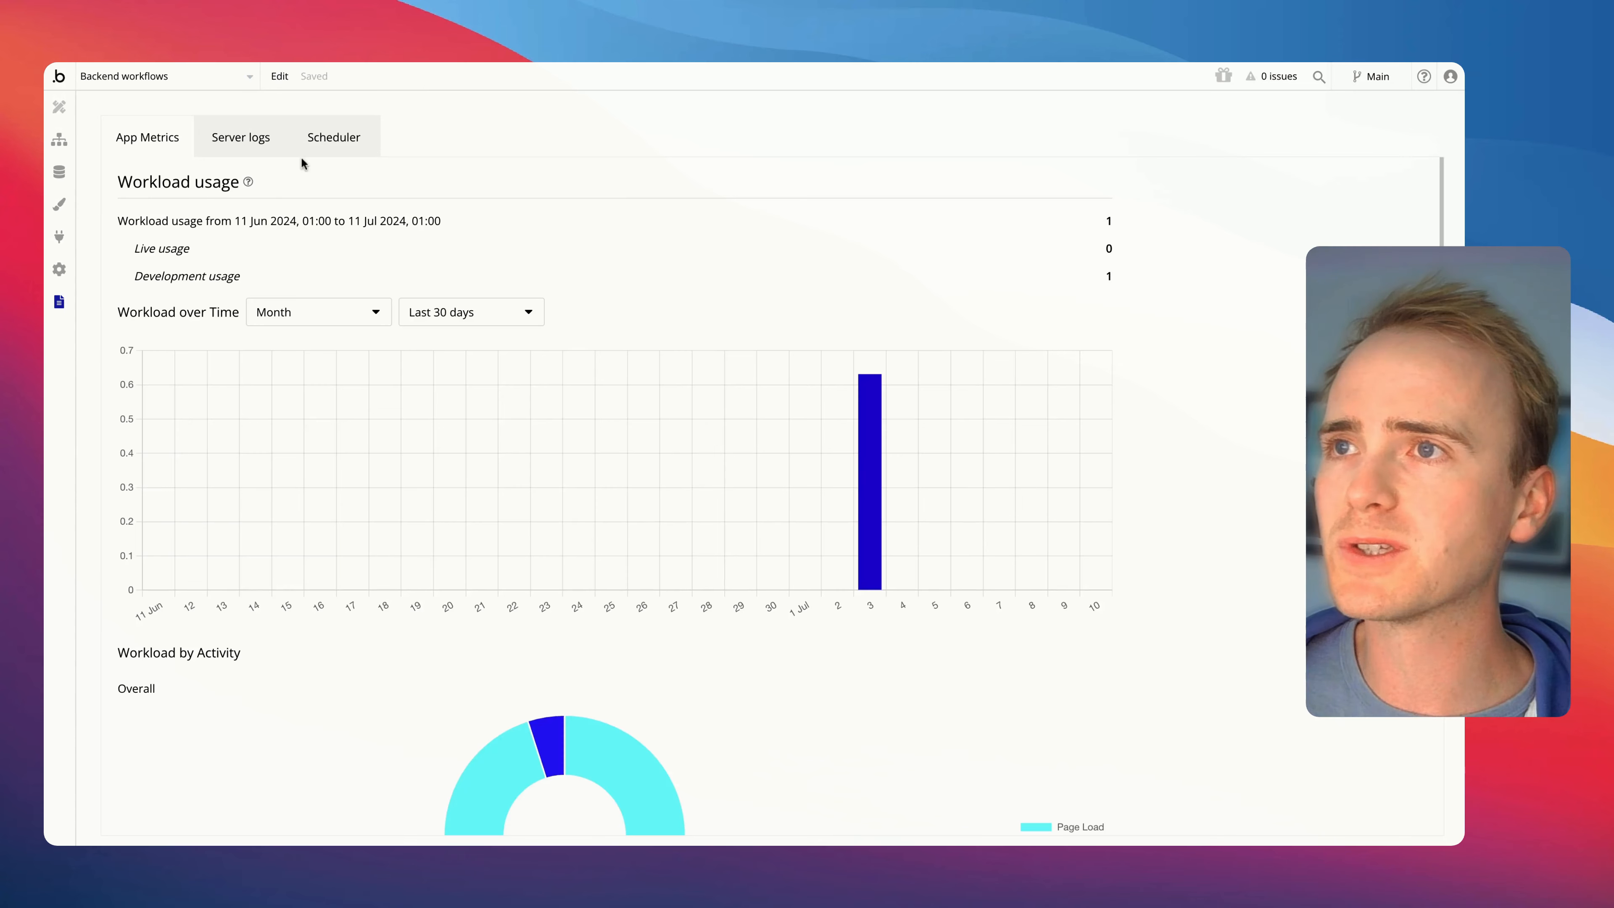
left_click(271, 145)
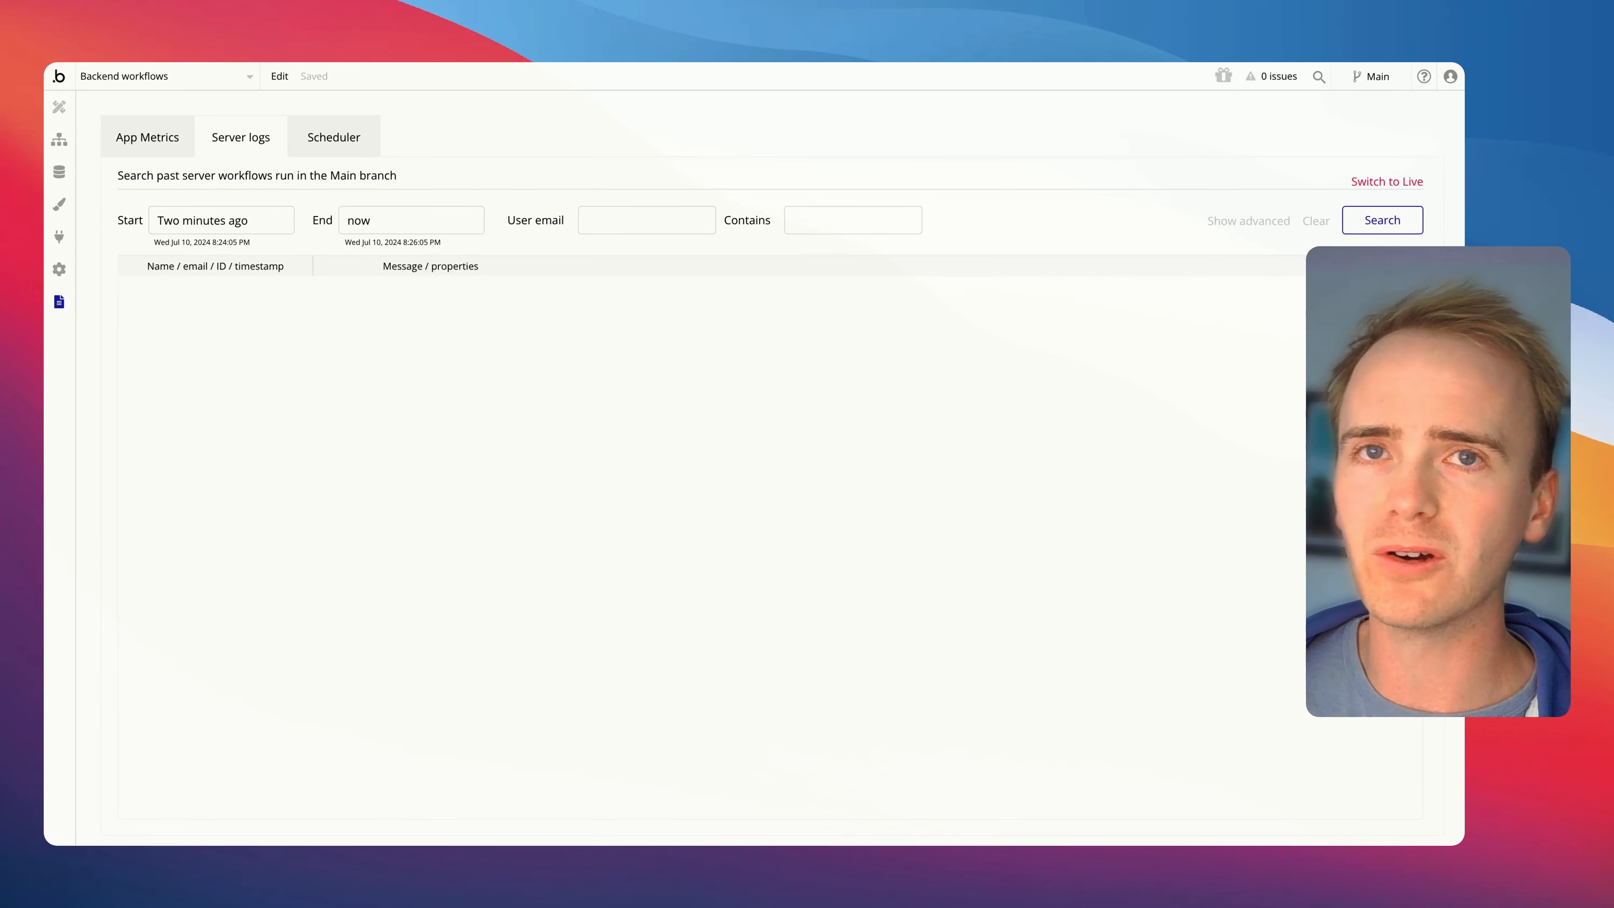
left_click(1360, 231)
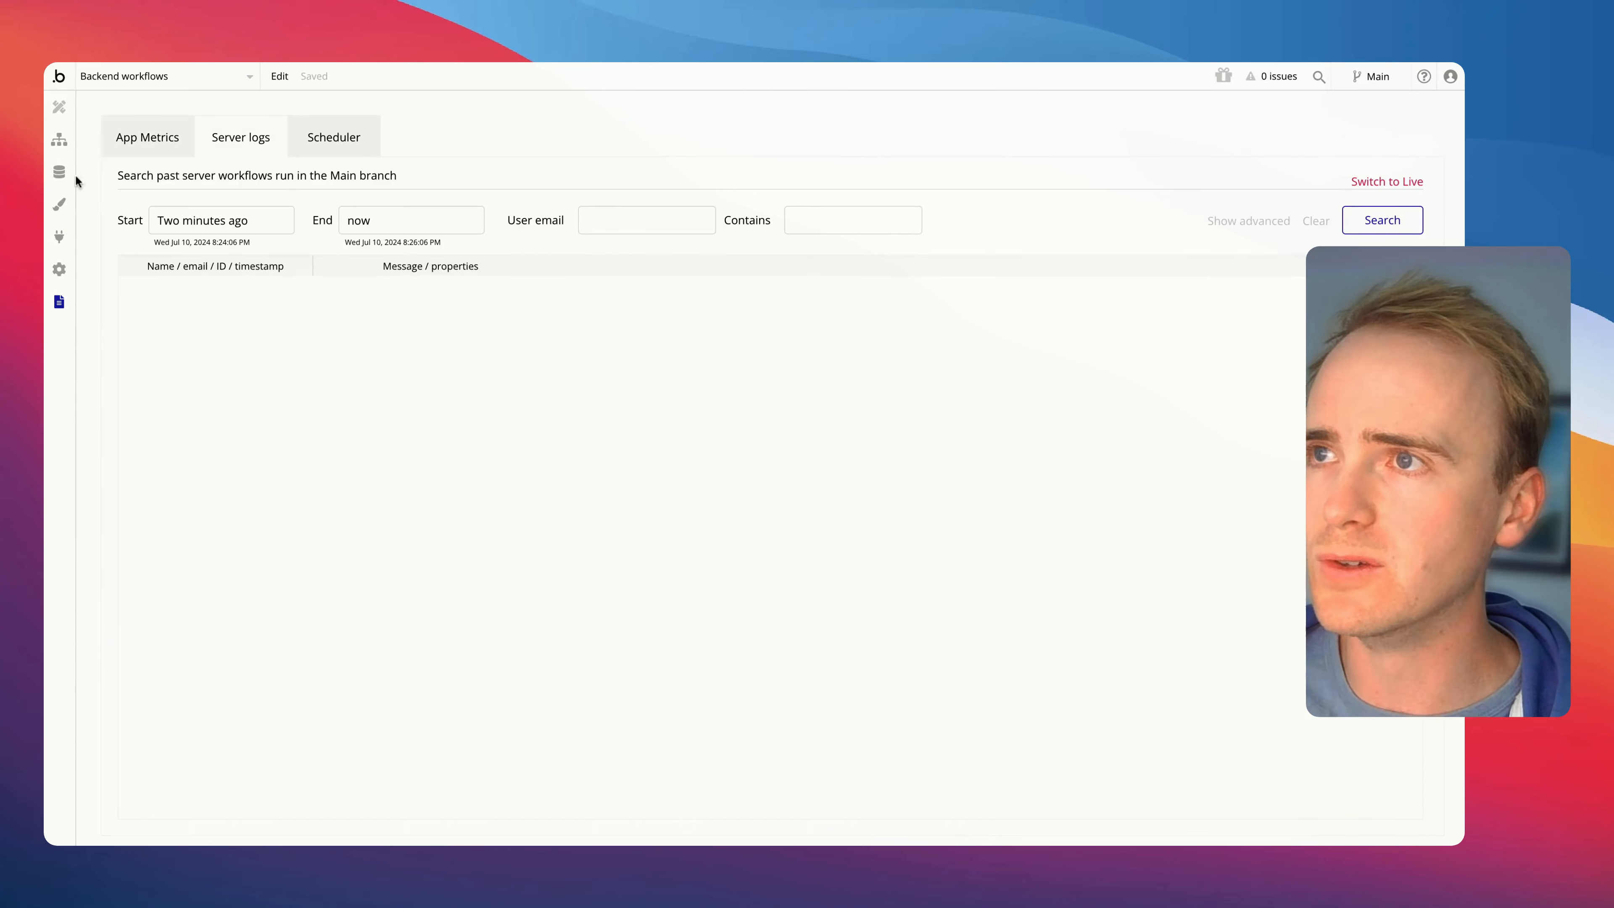
Return to the big-action backend workflow, then open the dashboard page in the visual design editor
left_click(61, 139)
left_click(169, 154)
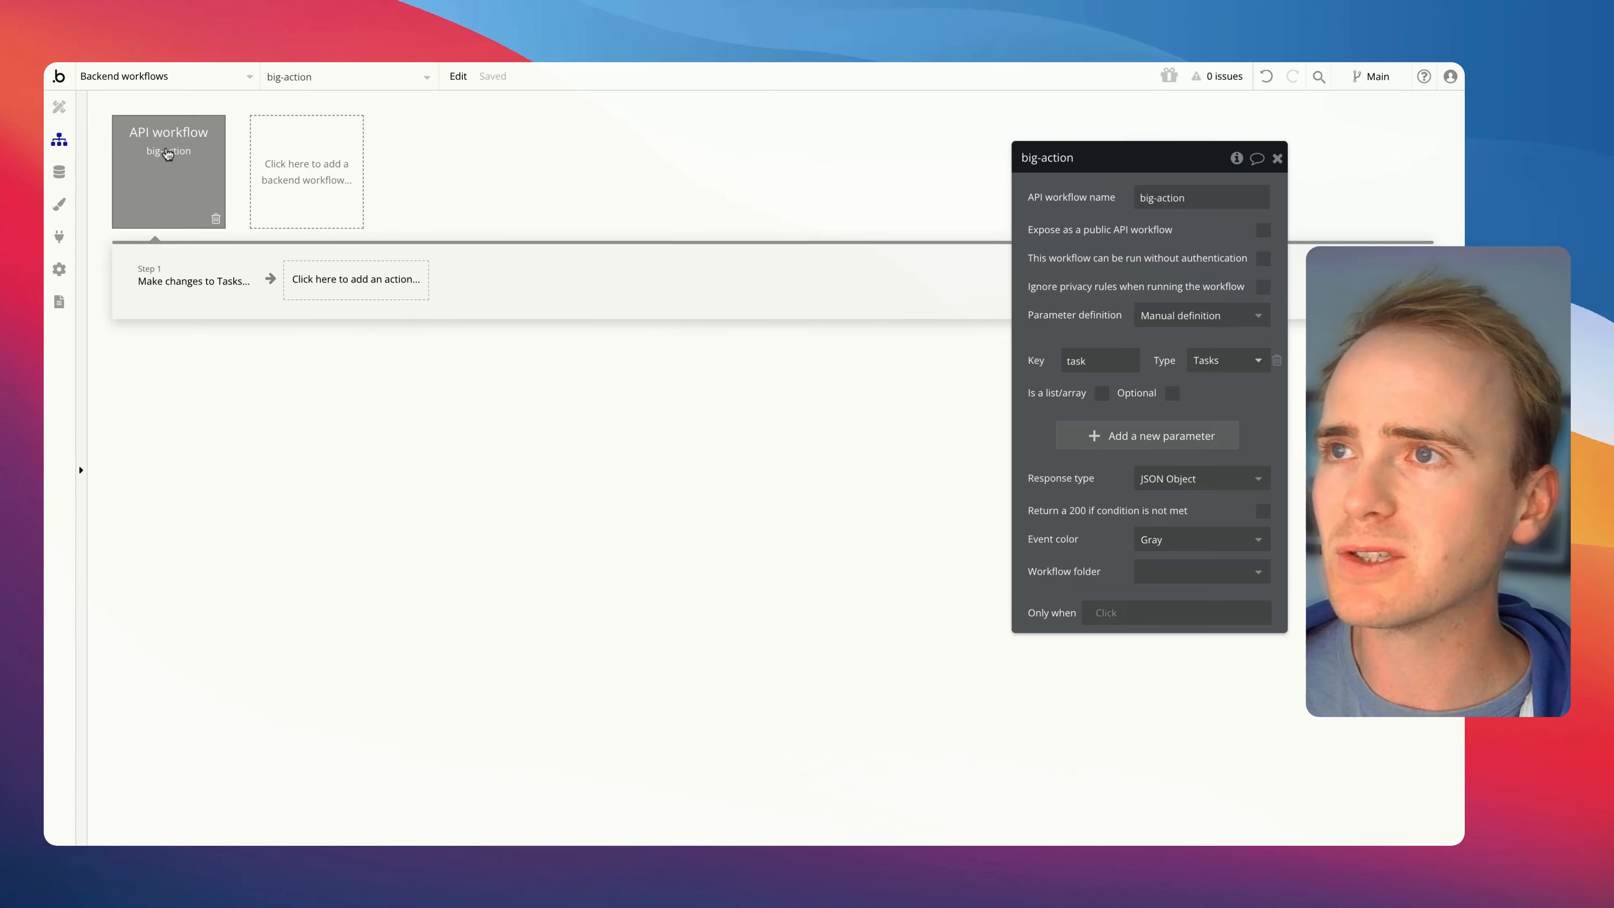
left_click(187, 87)
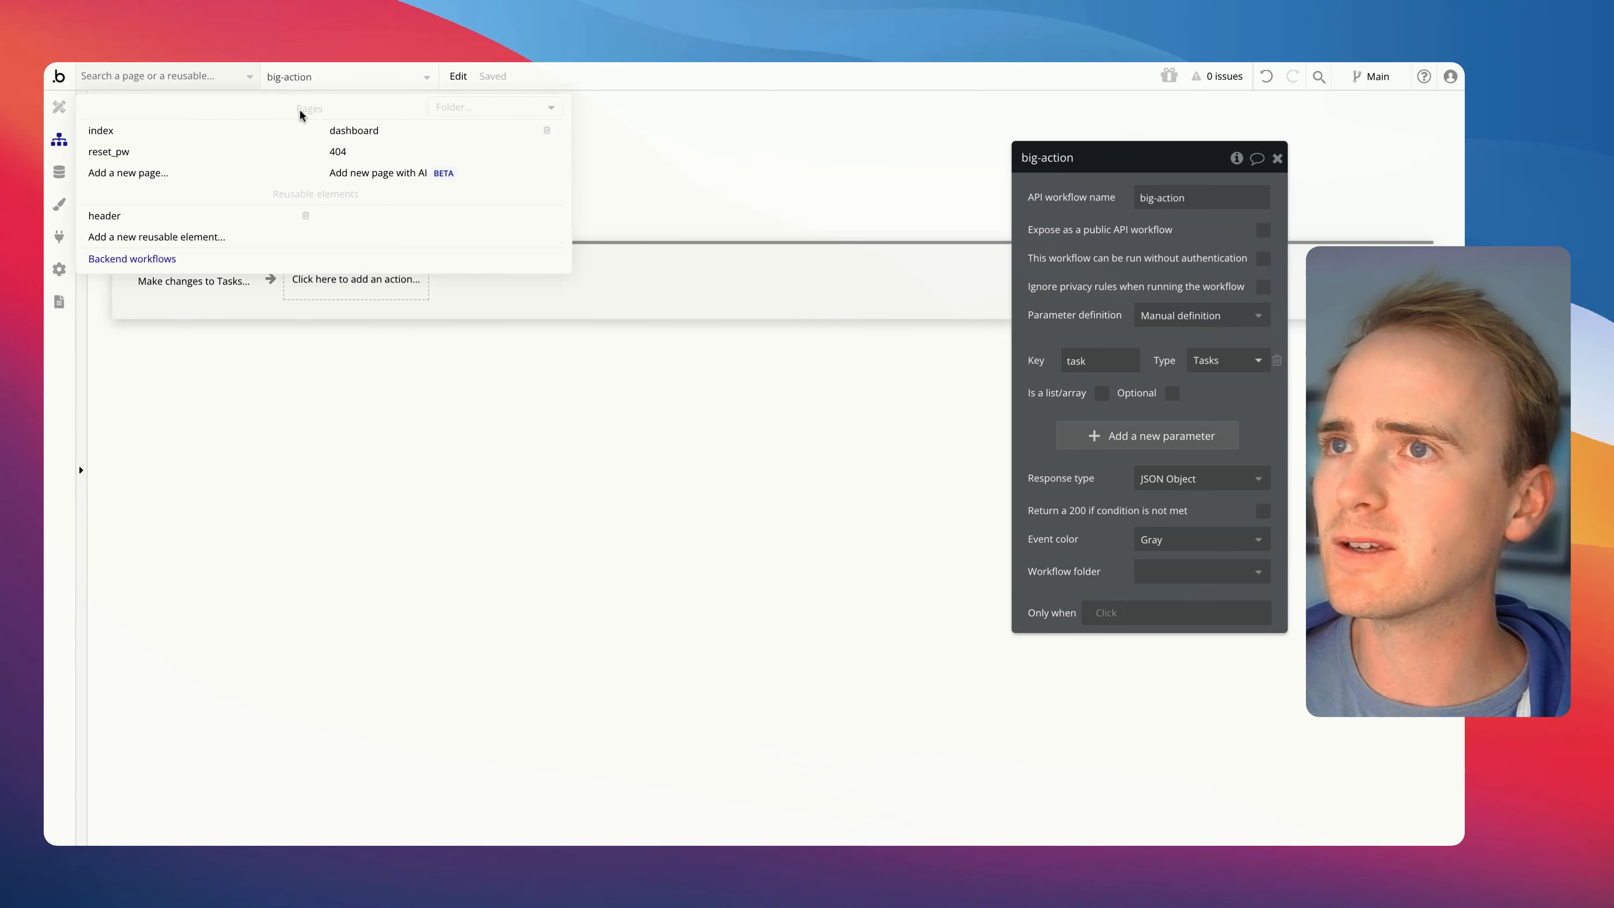
left_click(371, 147)
left_click(160, 150)
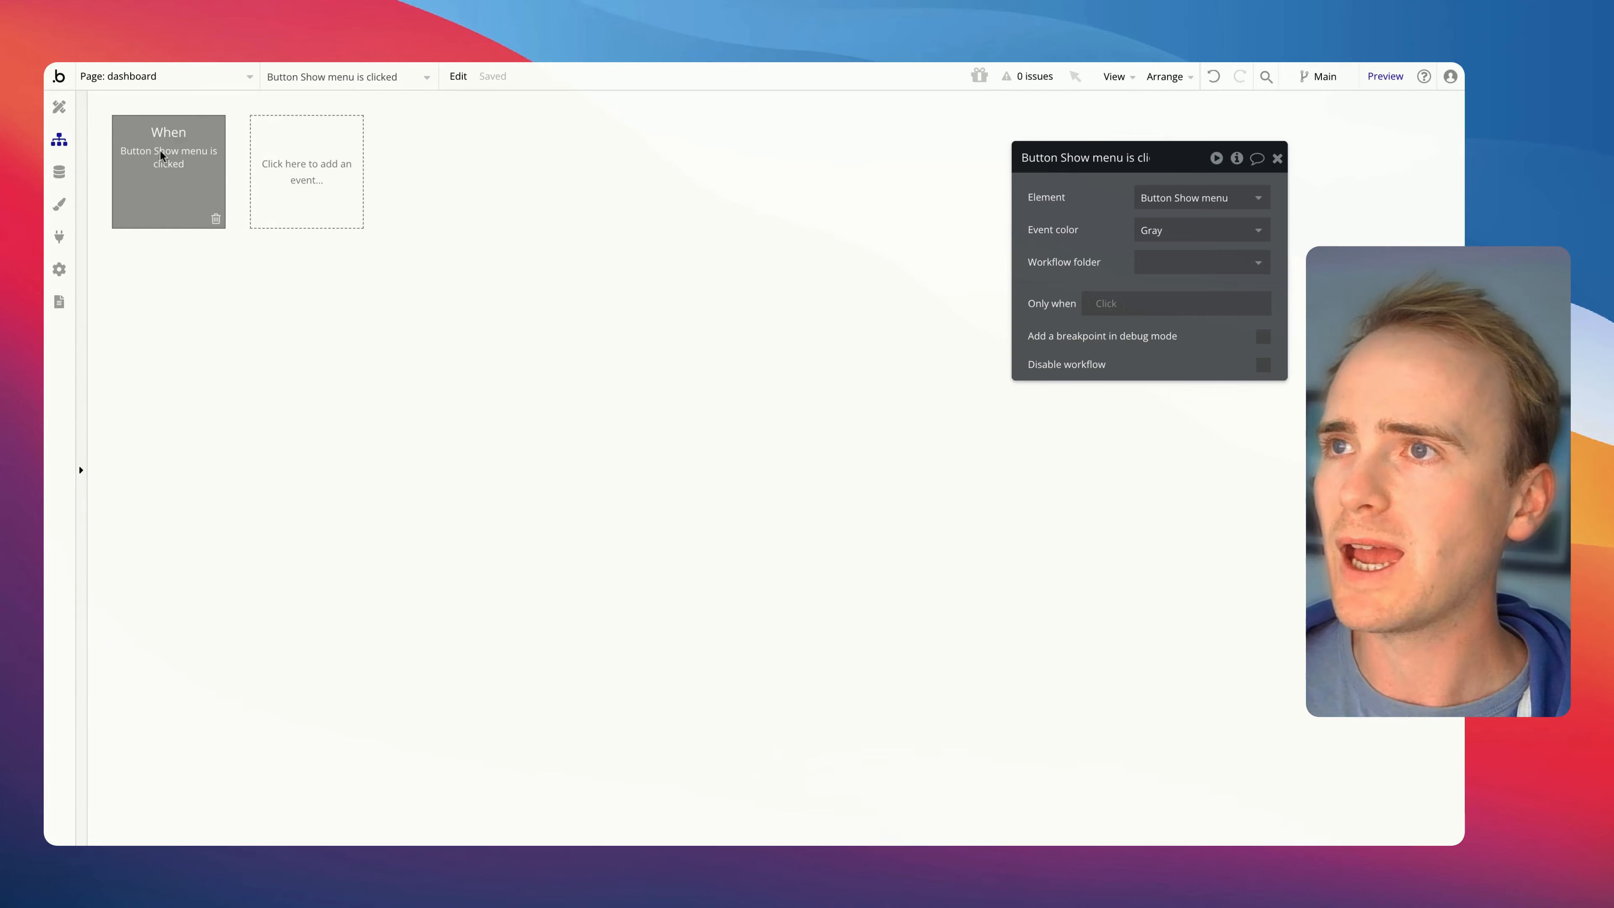
left_click(61, 105)
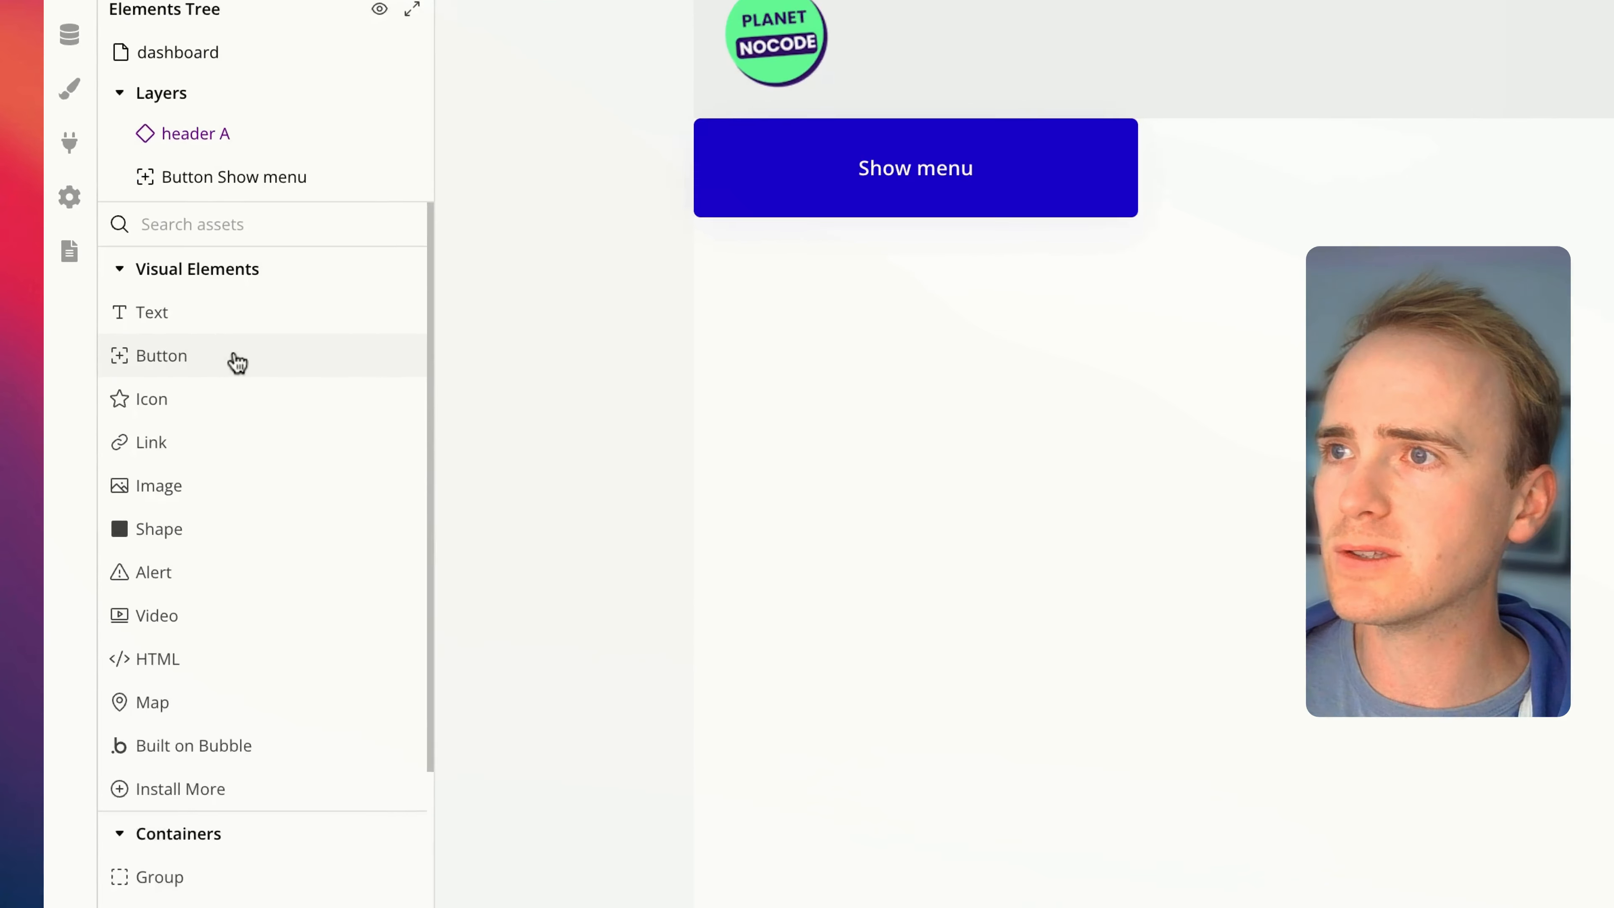
Draw a button below the Show menu button on the dashboard and label it "Trigger backend workflow"
left_click(157, 365)
left_click_drag(1405, 356, 1556, 465)
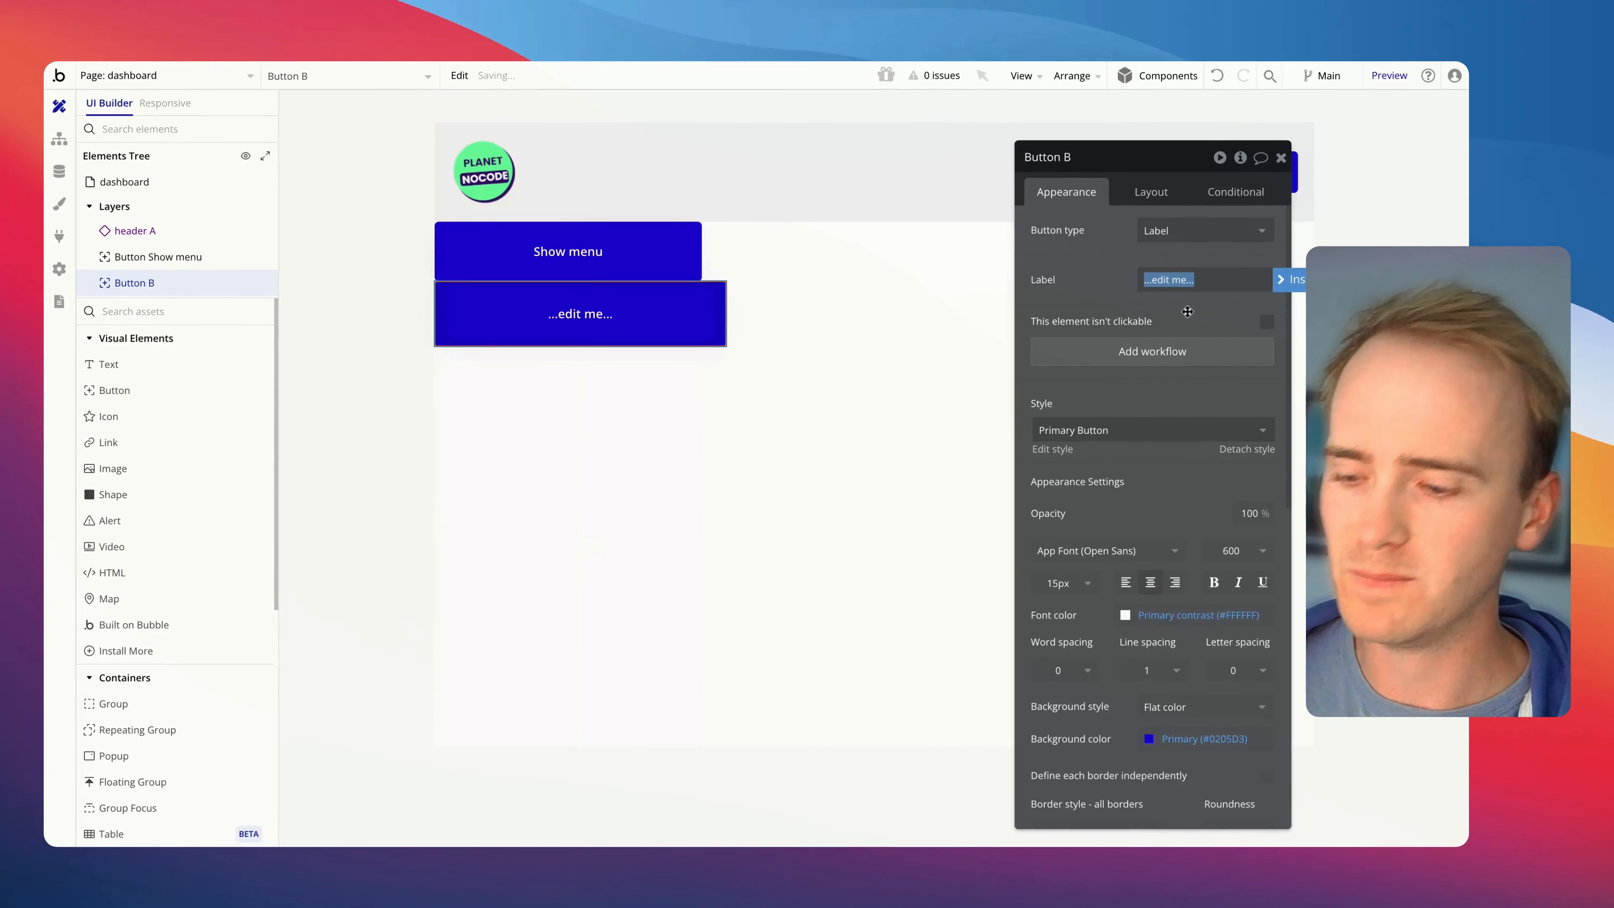
type("Triggr")
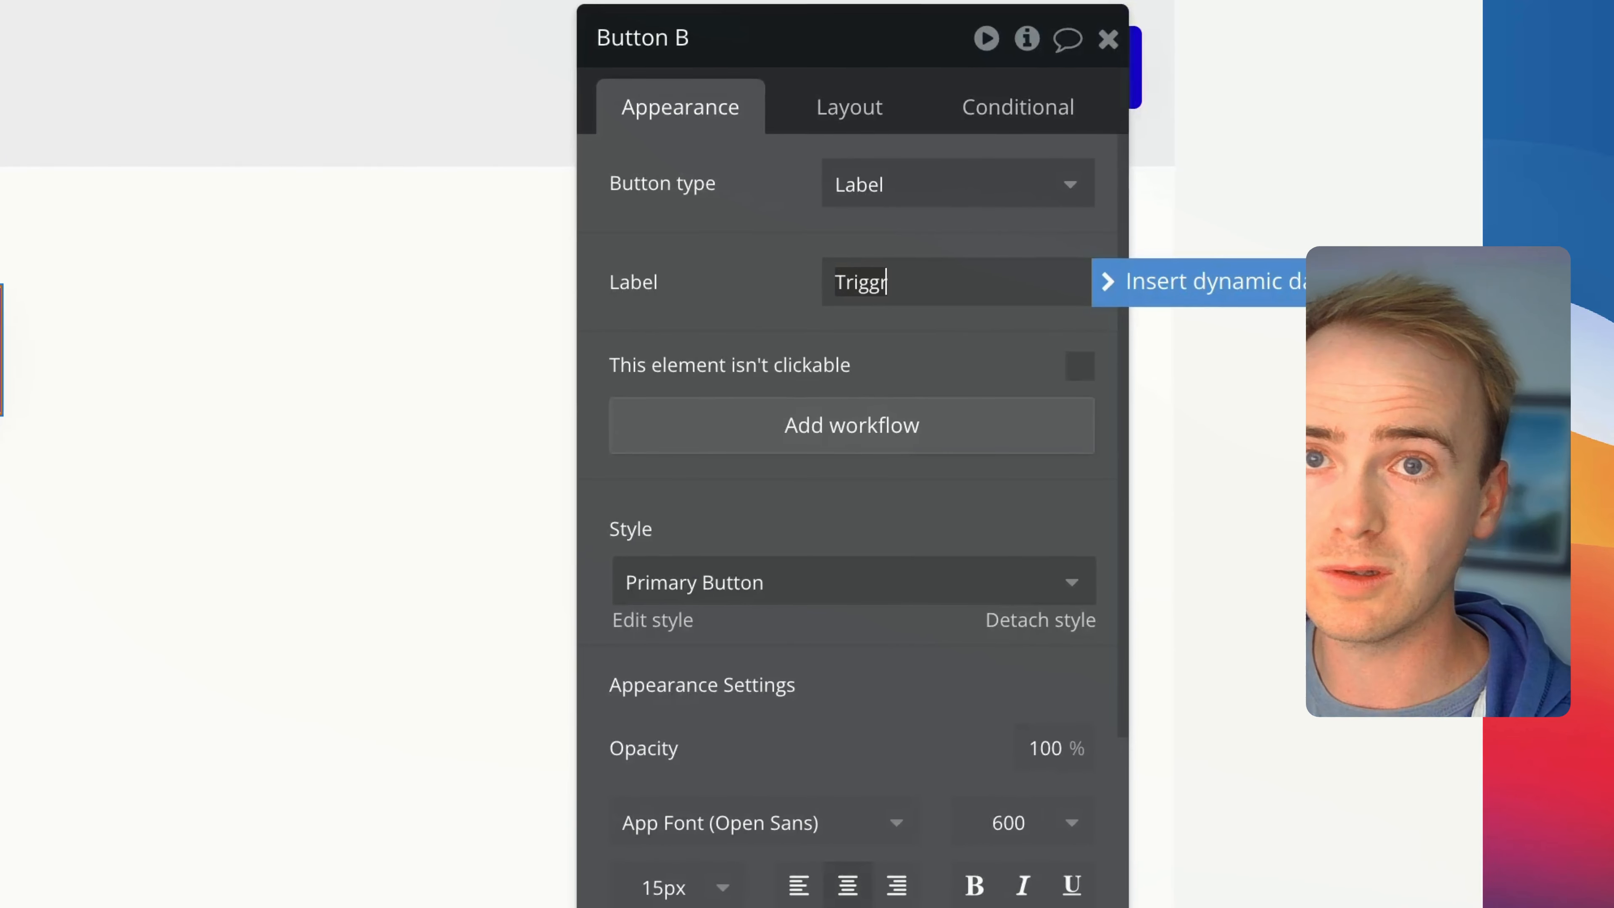
key("BackSpace")
type("er backend workf")
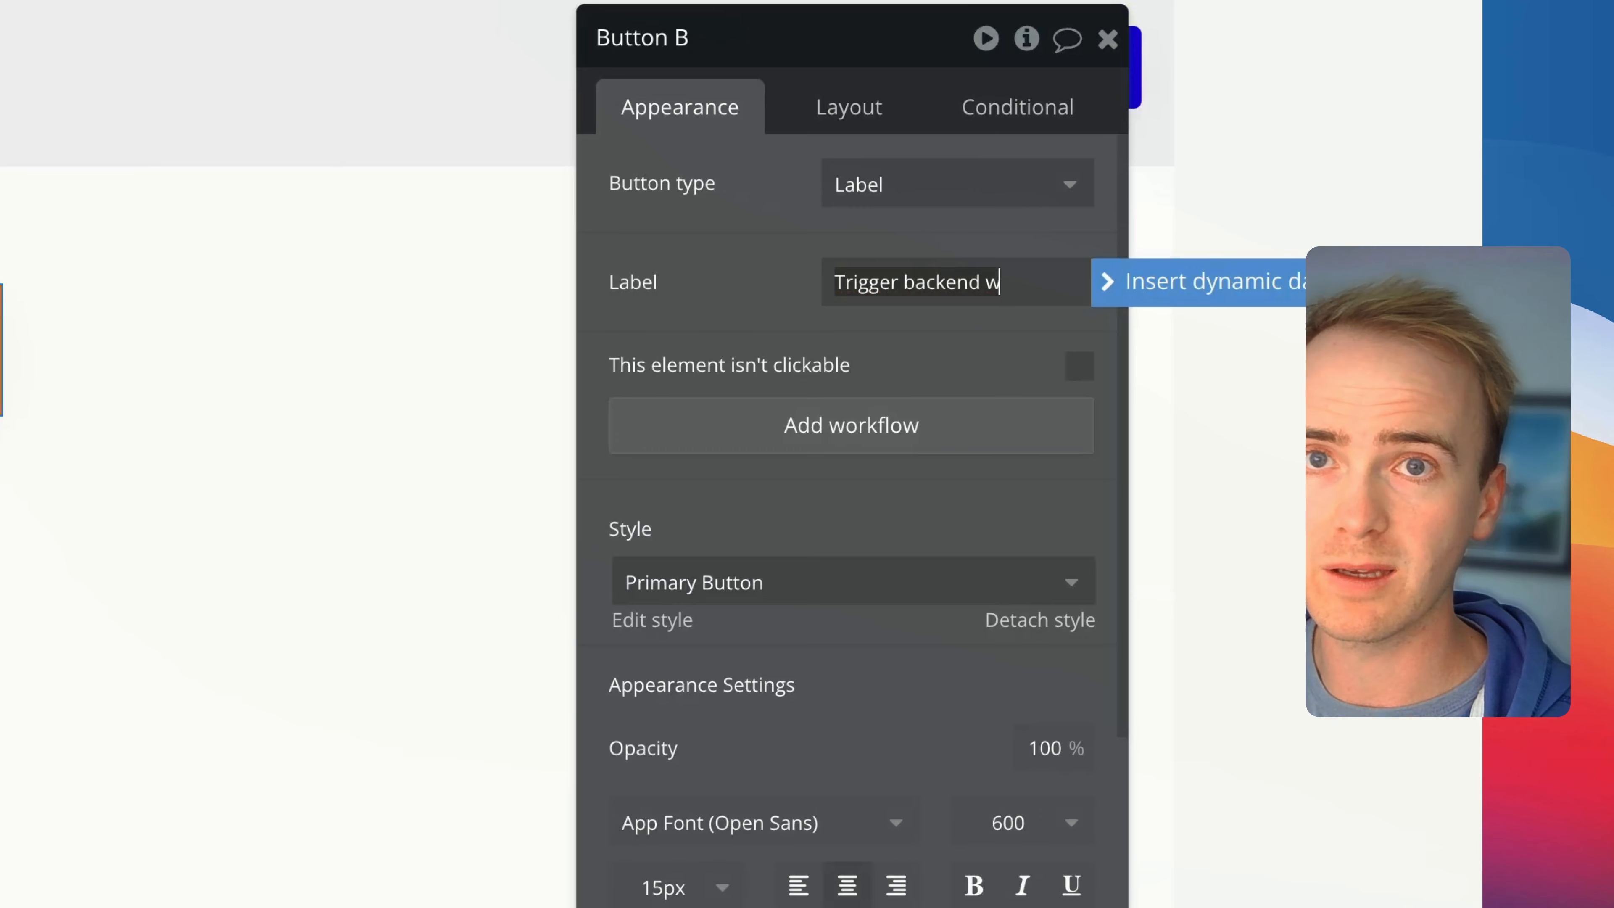
type("low")
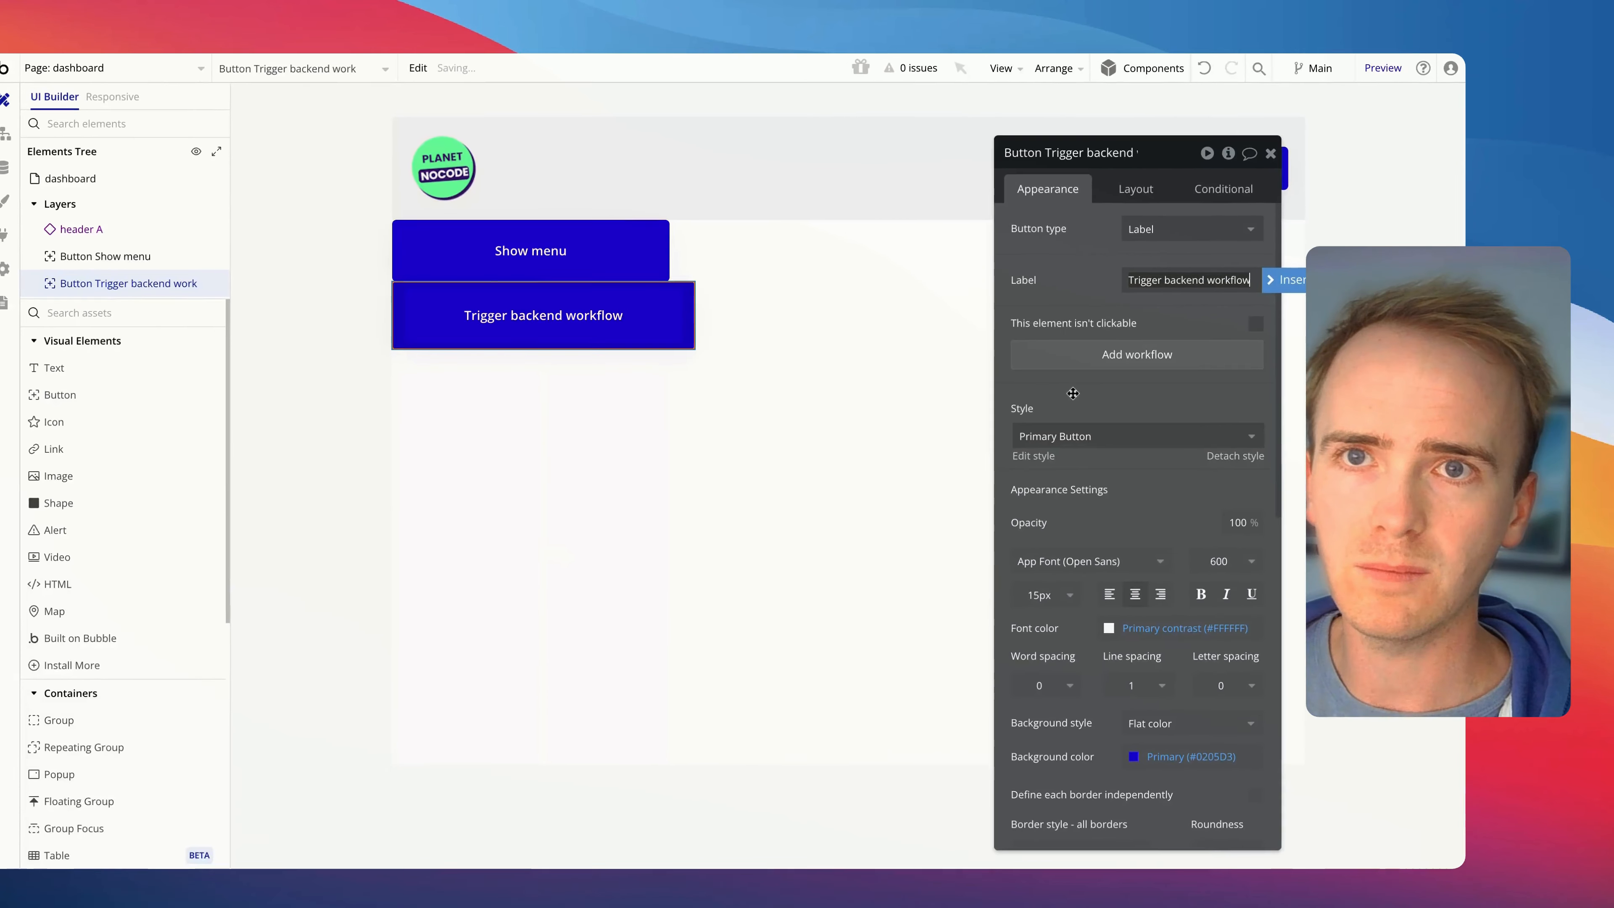
Add a workflow to the Trigger backend workflow button with a Schedule API Workflow action that runs big-action
left_click(1091, 350)
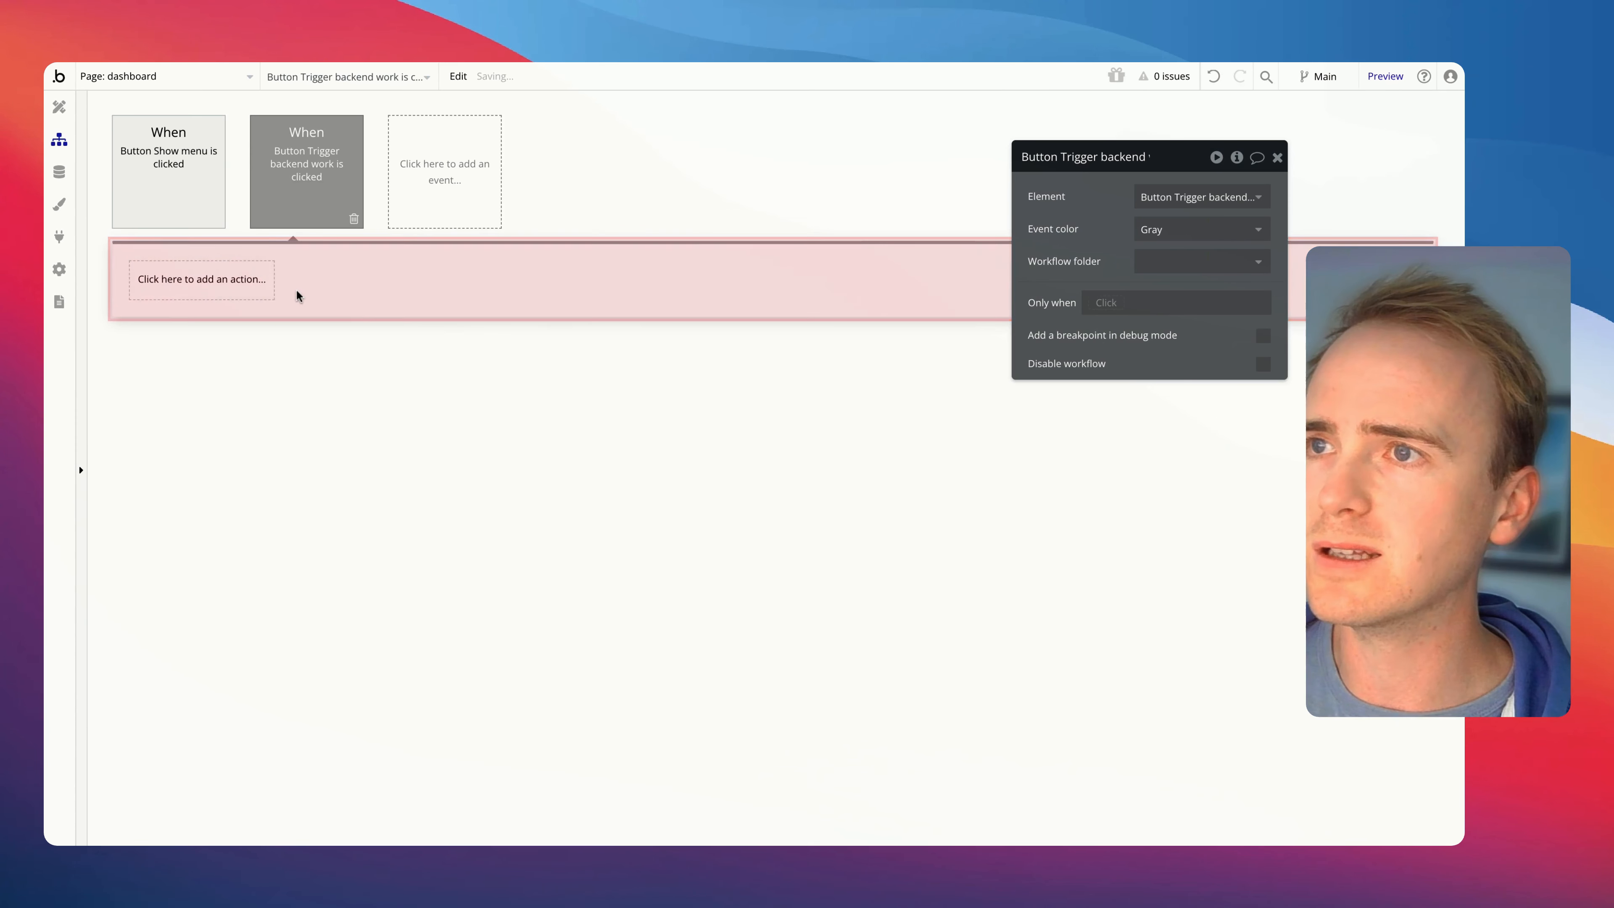
left_click(224, 284)
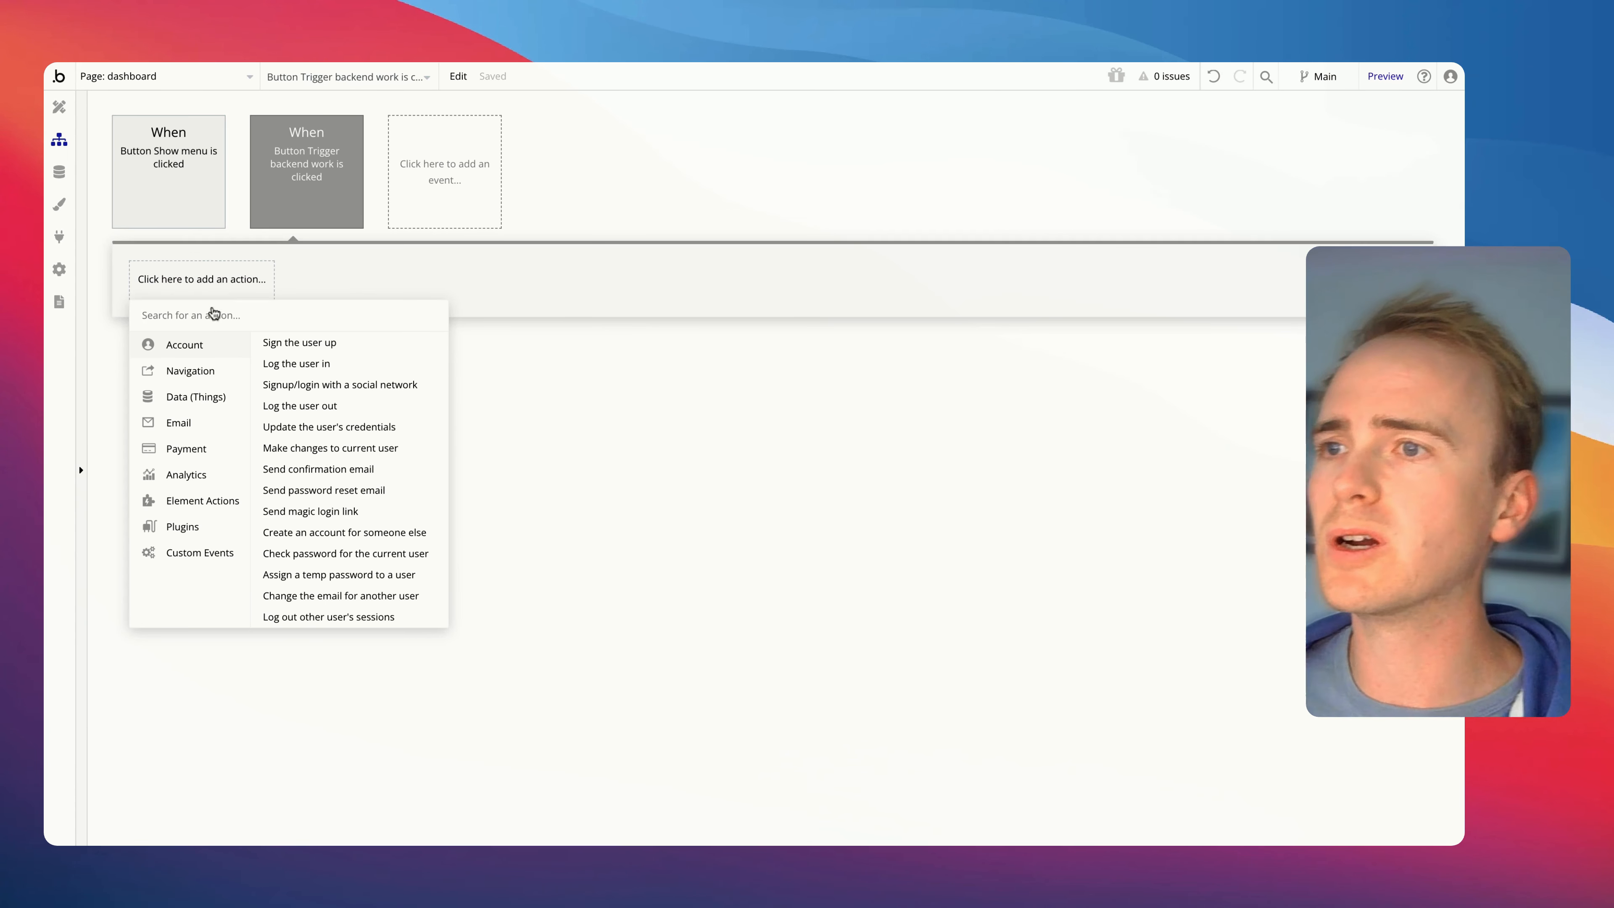
mouse_move(214, 560)
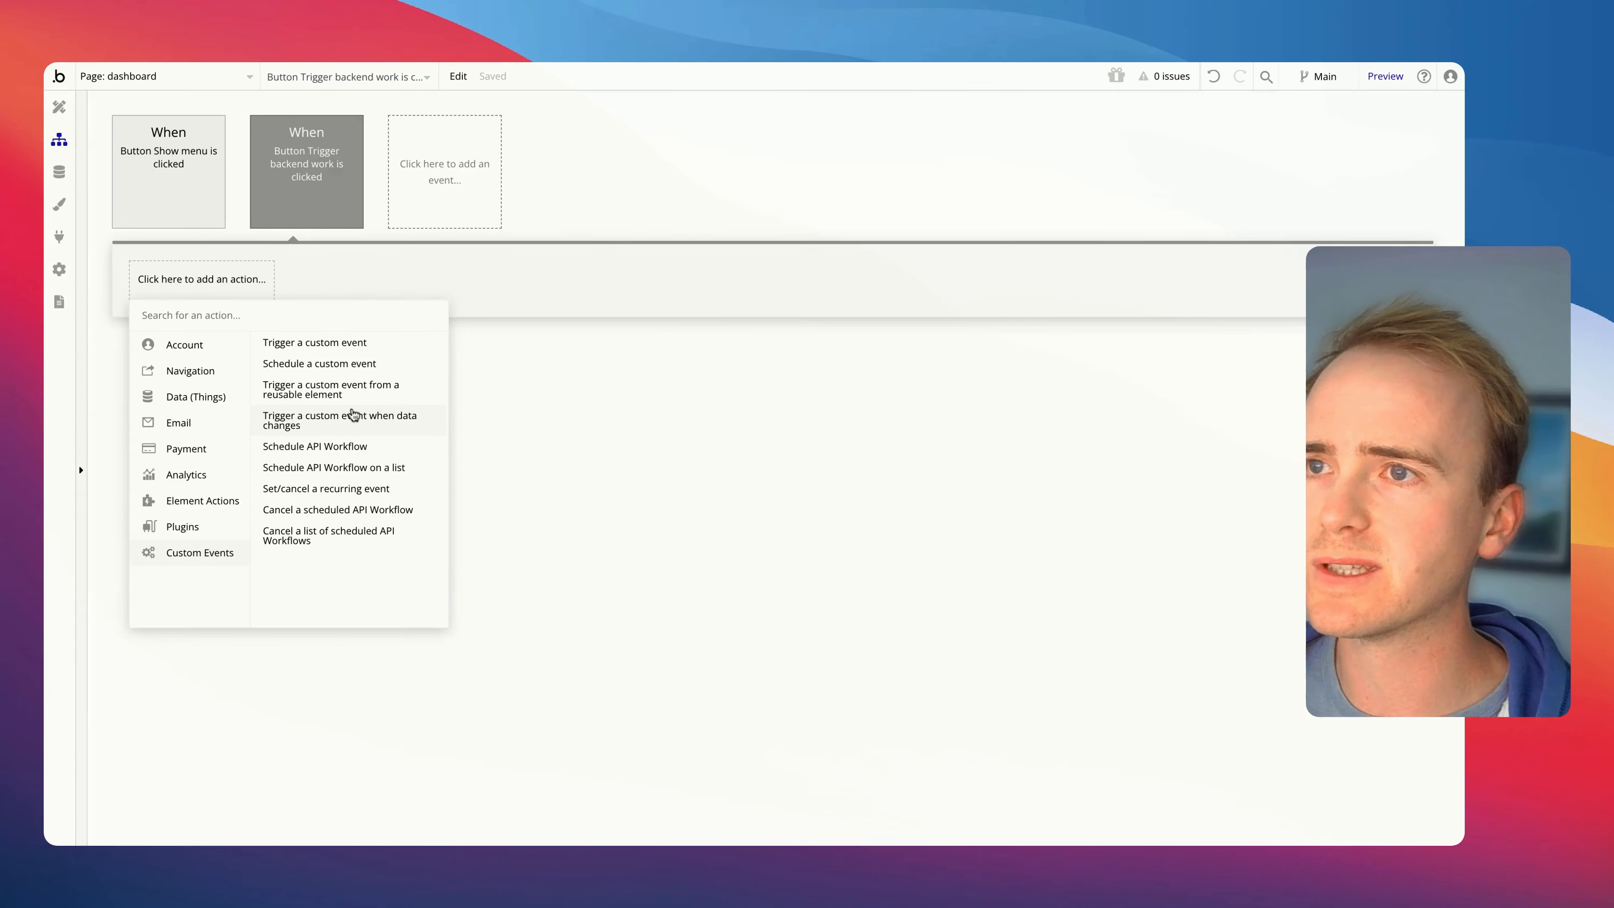
left_click(351, 445)
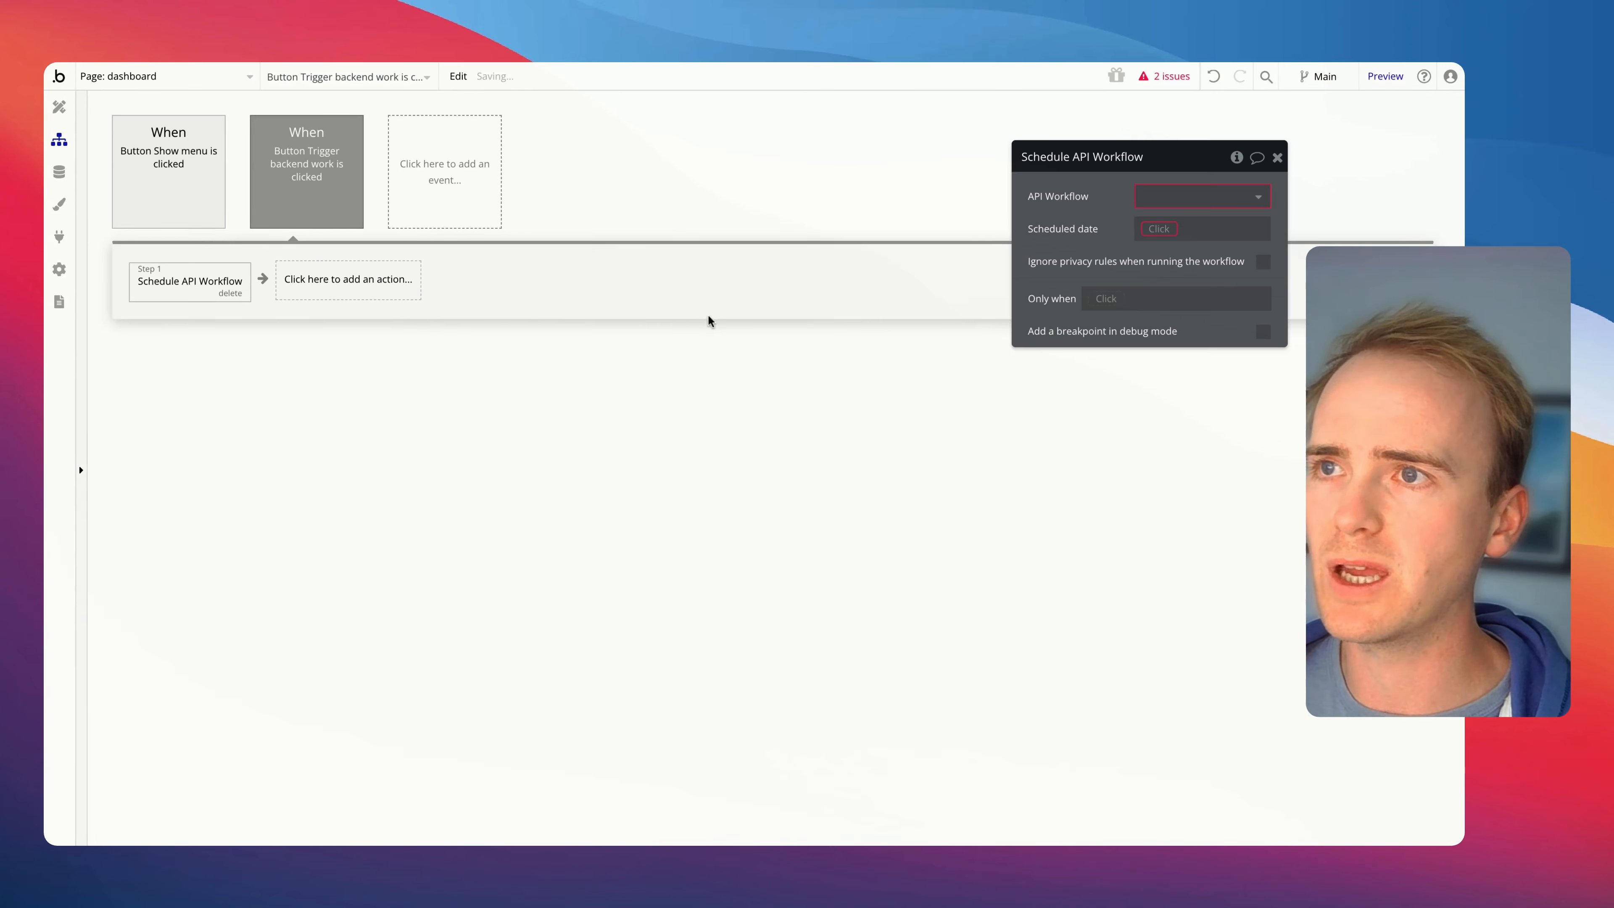
left_click(1160, 198)
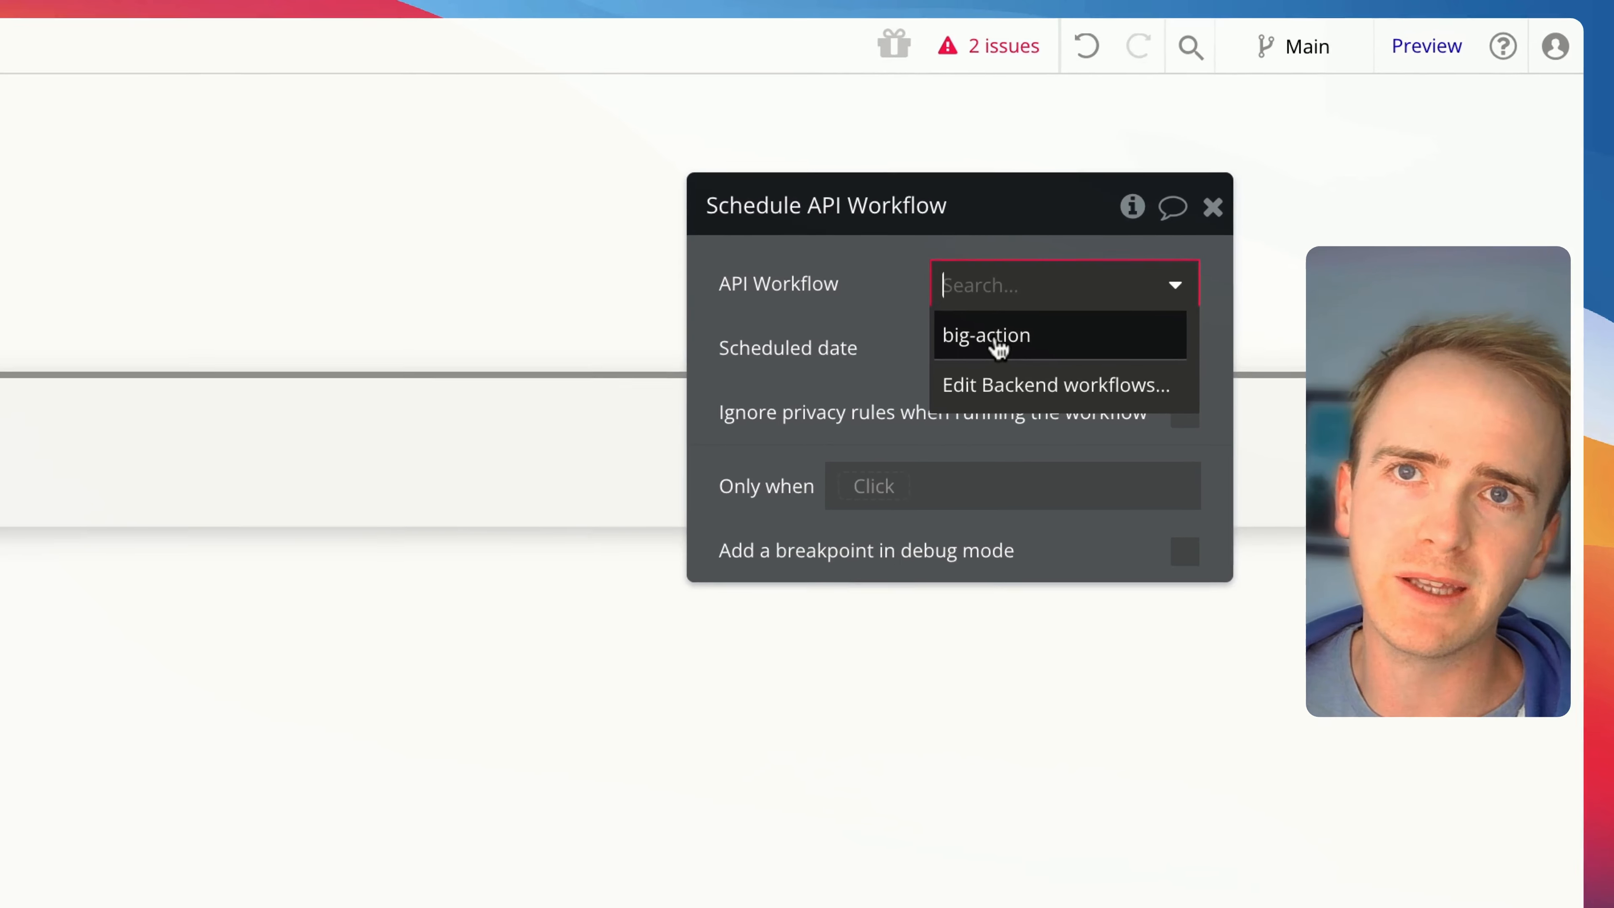
left_click(995, 350)
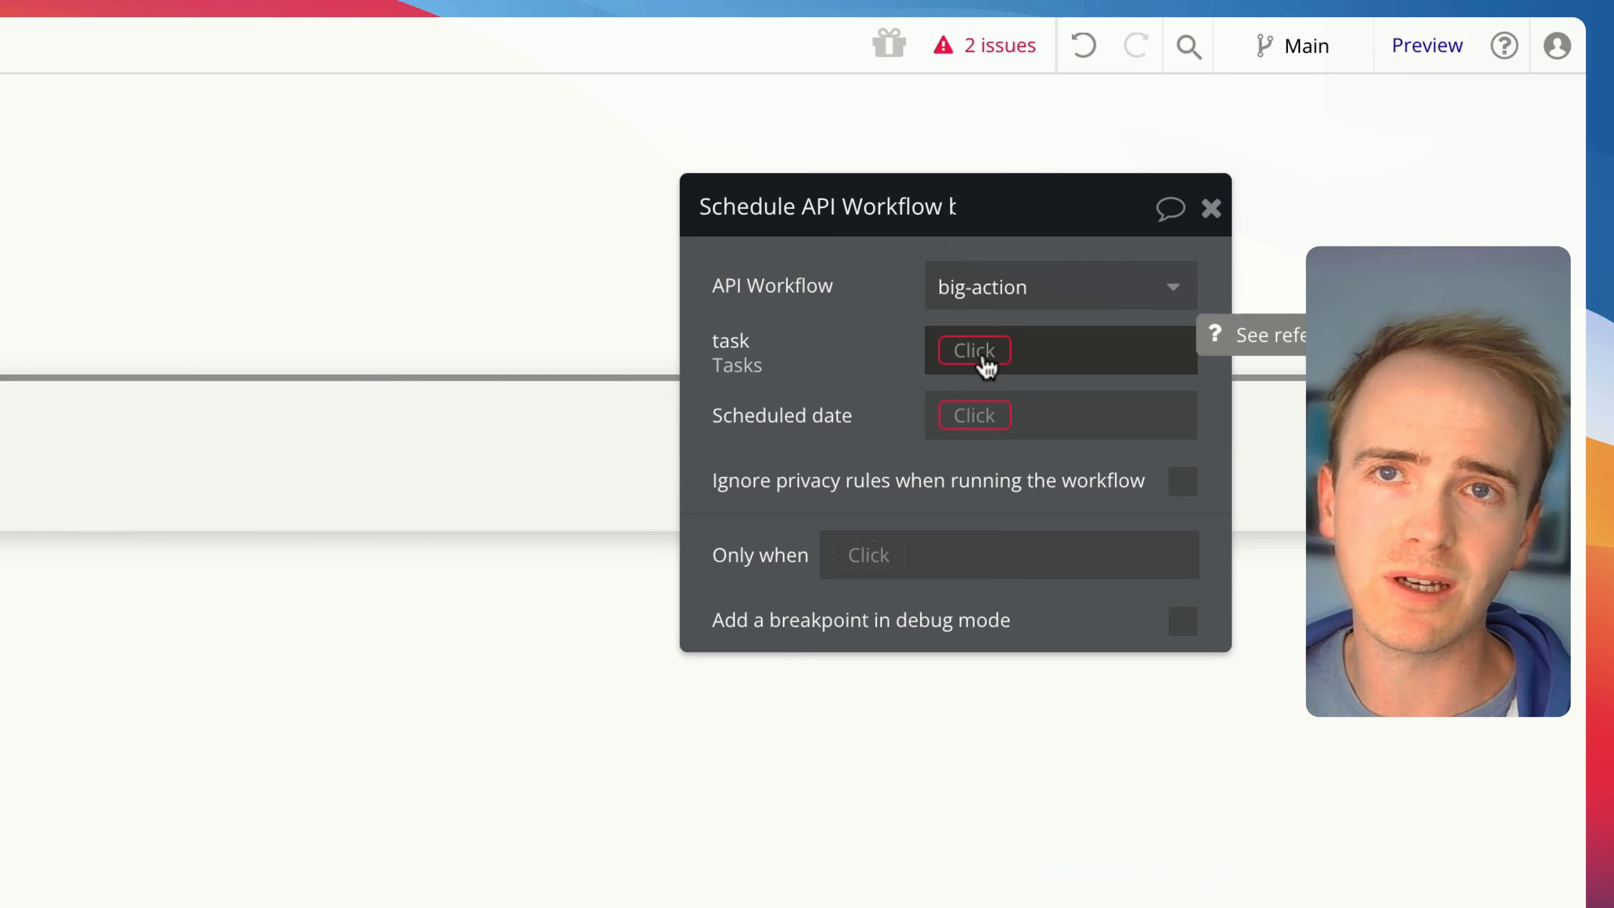
Set the action's task parameter to the first item of a search for Tasks
left_click(989, 356)
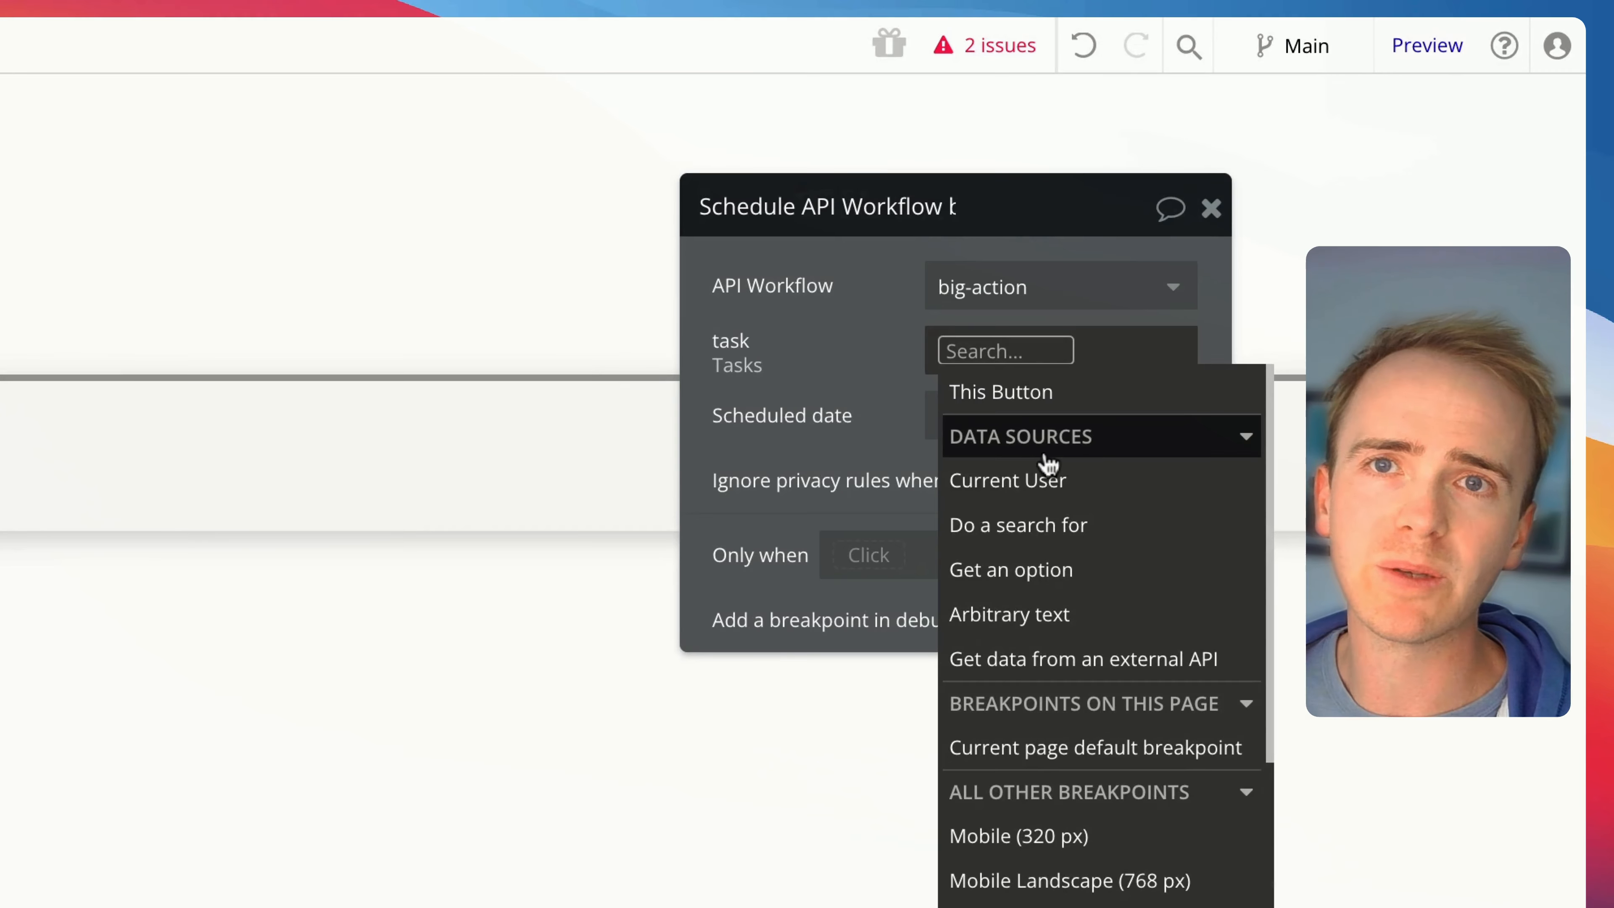
left_click(1092, 537)
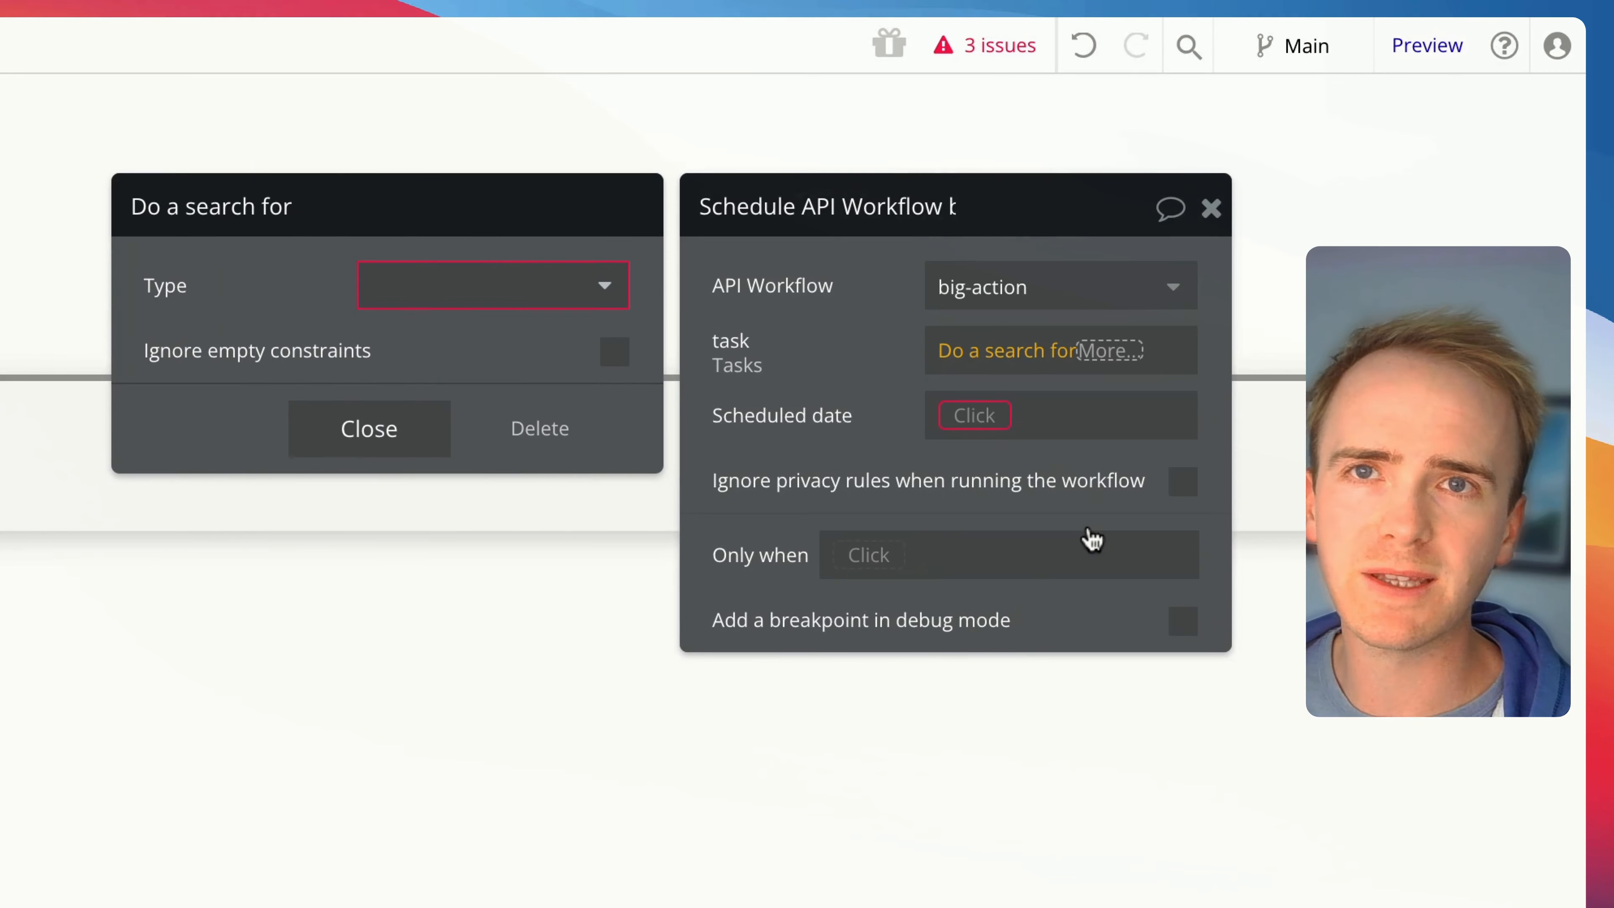
left_click(563, 306)
left_click(458, 465)
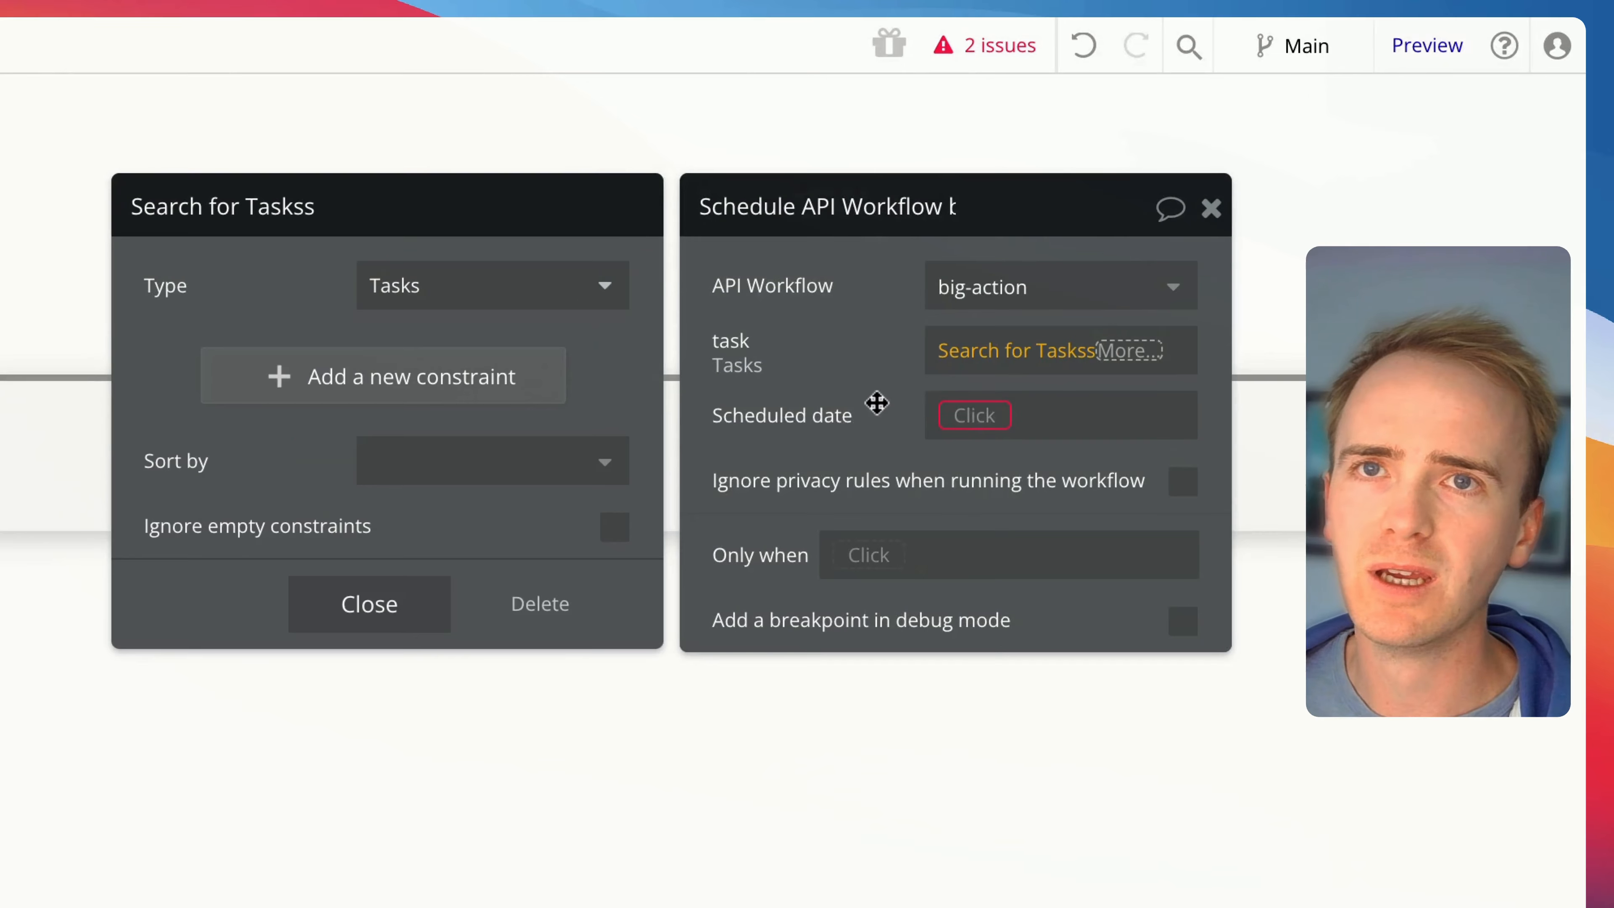
left_click(1172, 360)
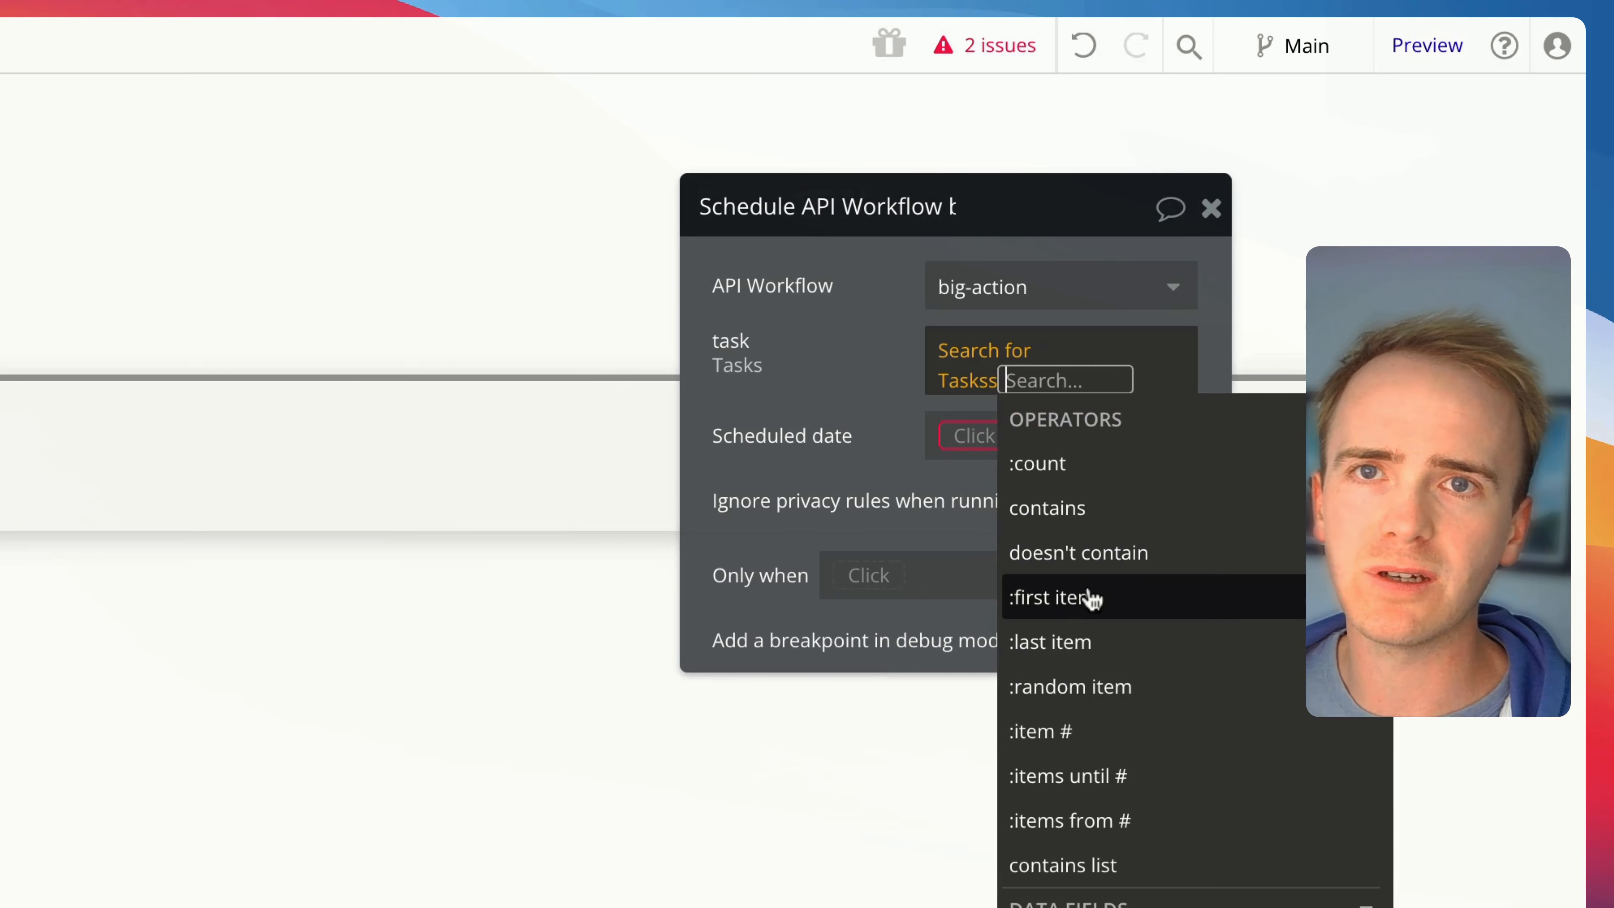
left_click(1088, 598)
left_click(854, 396)
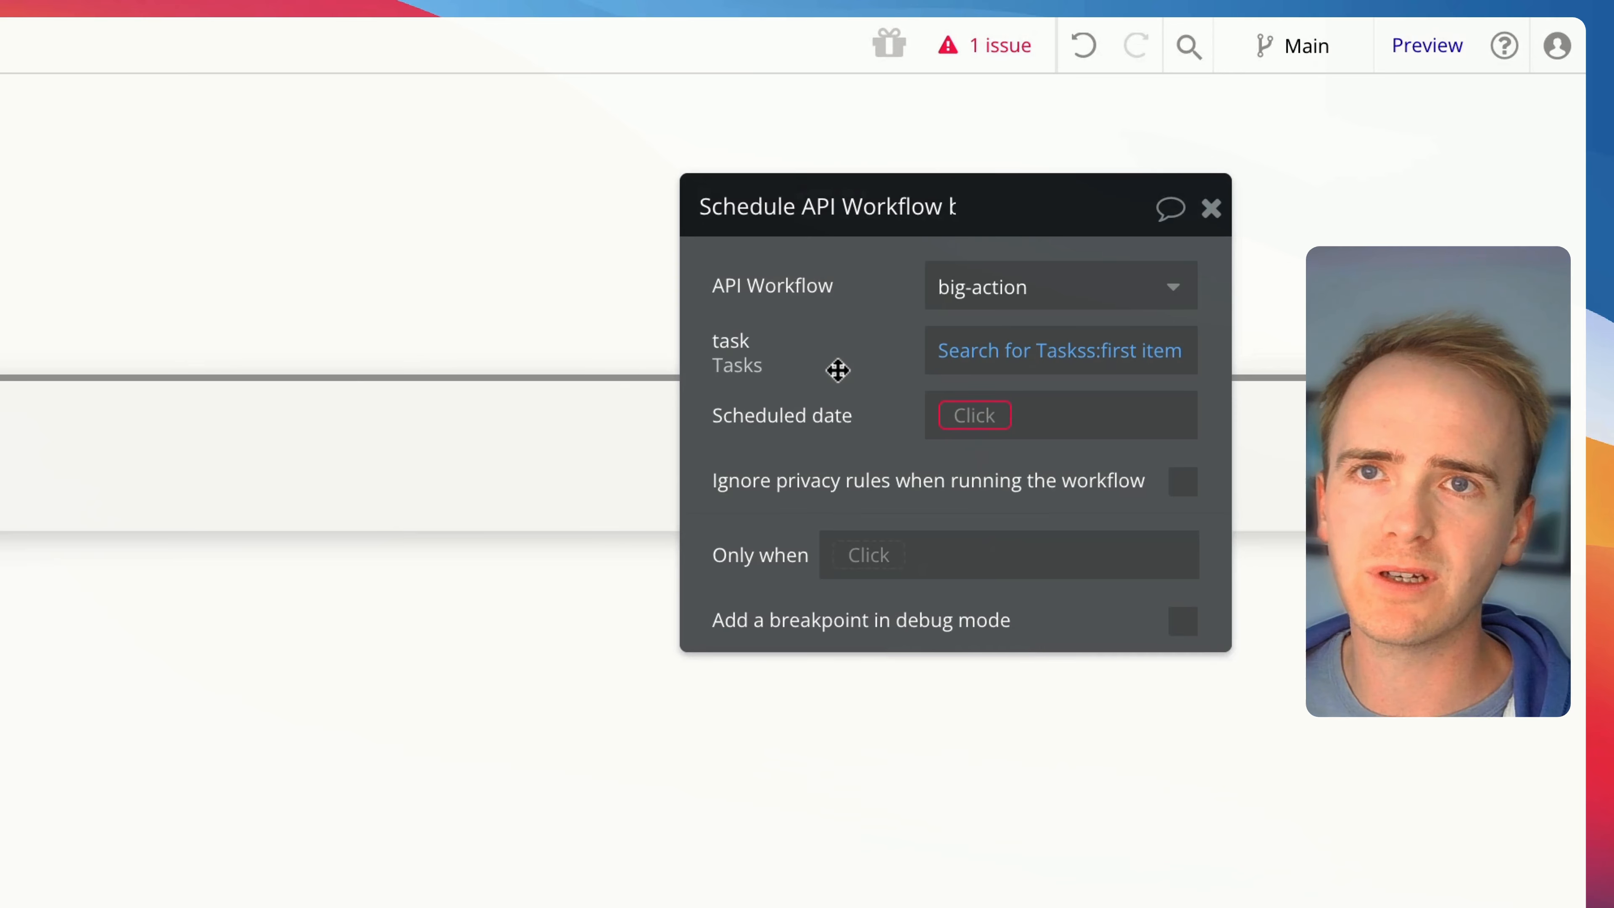
Set the scheduled date of the big-action run to Current date/time
left_click(985, 423)
type("cur")
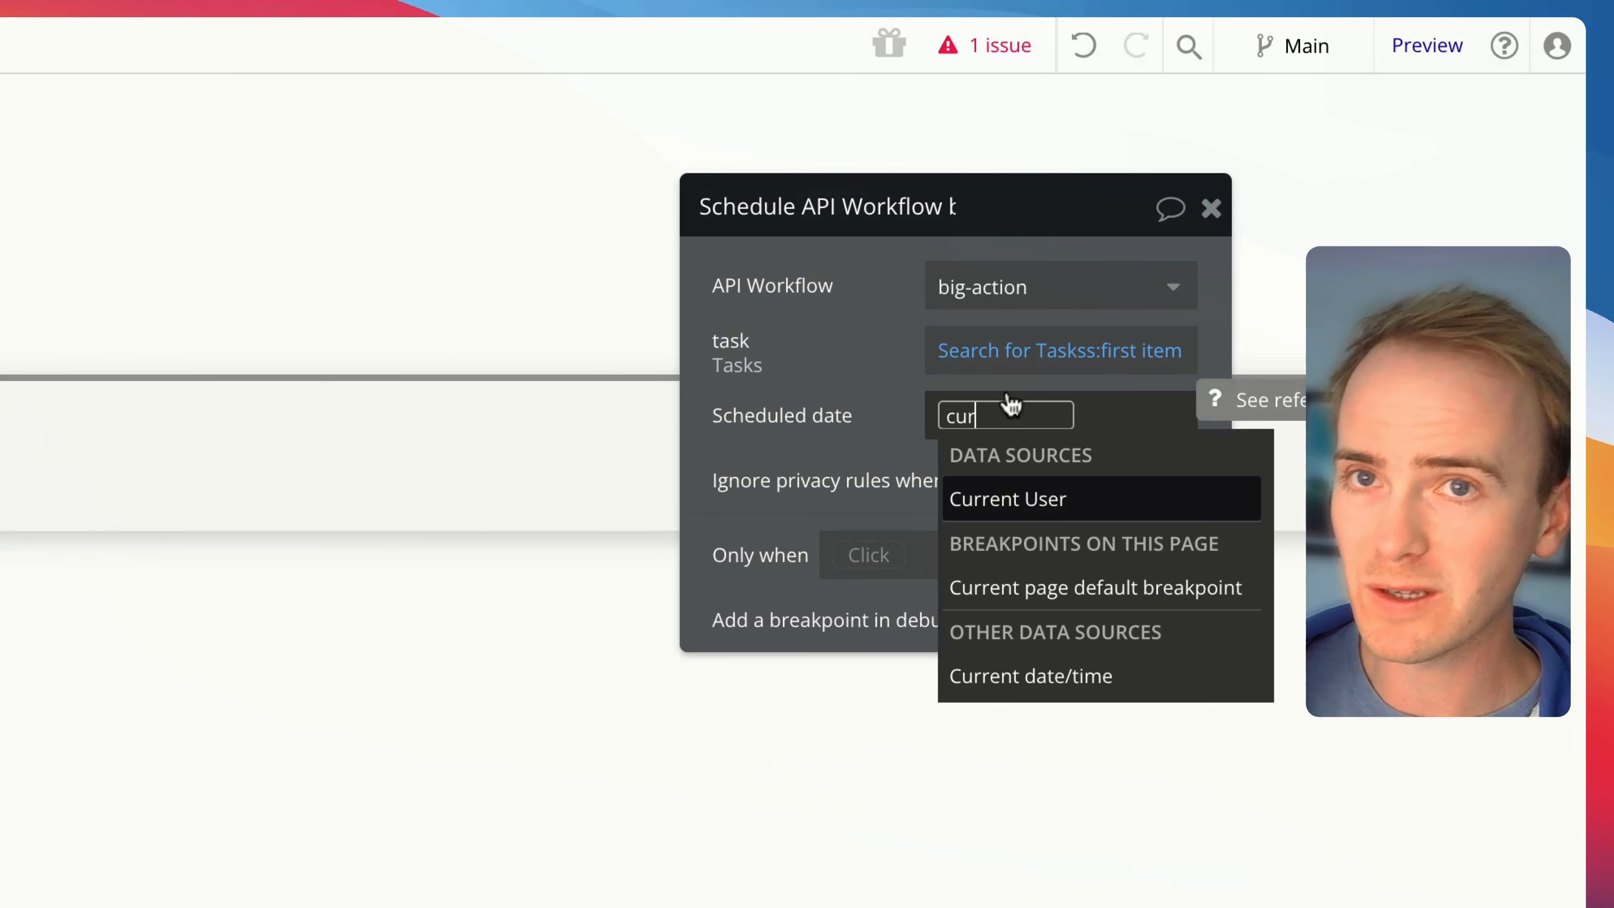
left_click(1047, 692)
left_click(773, 399)
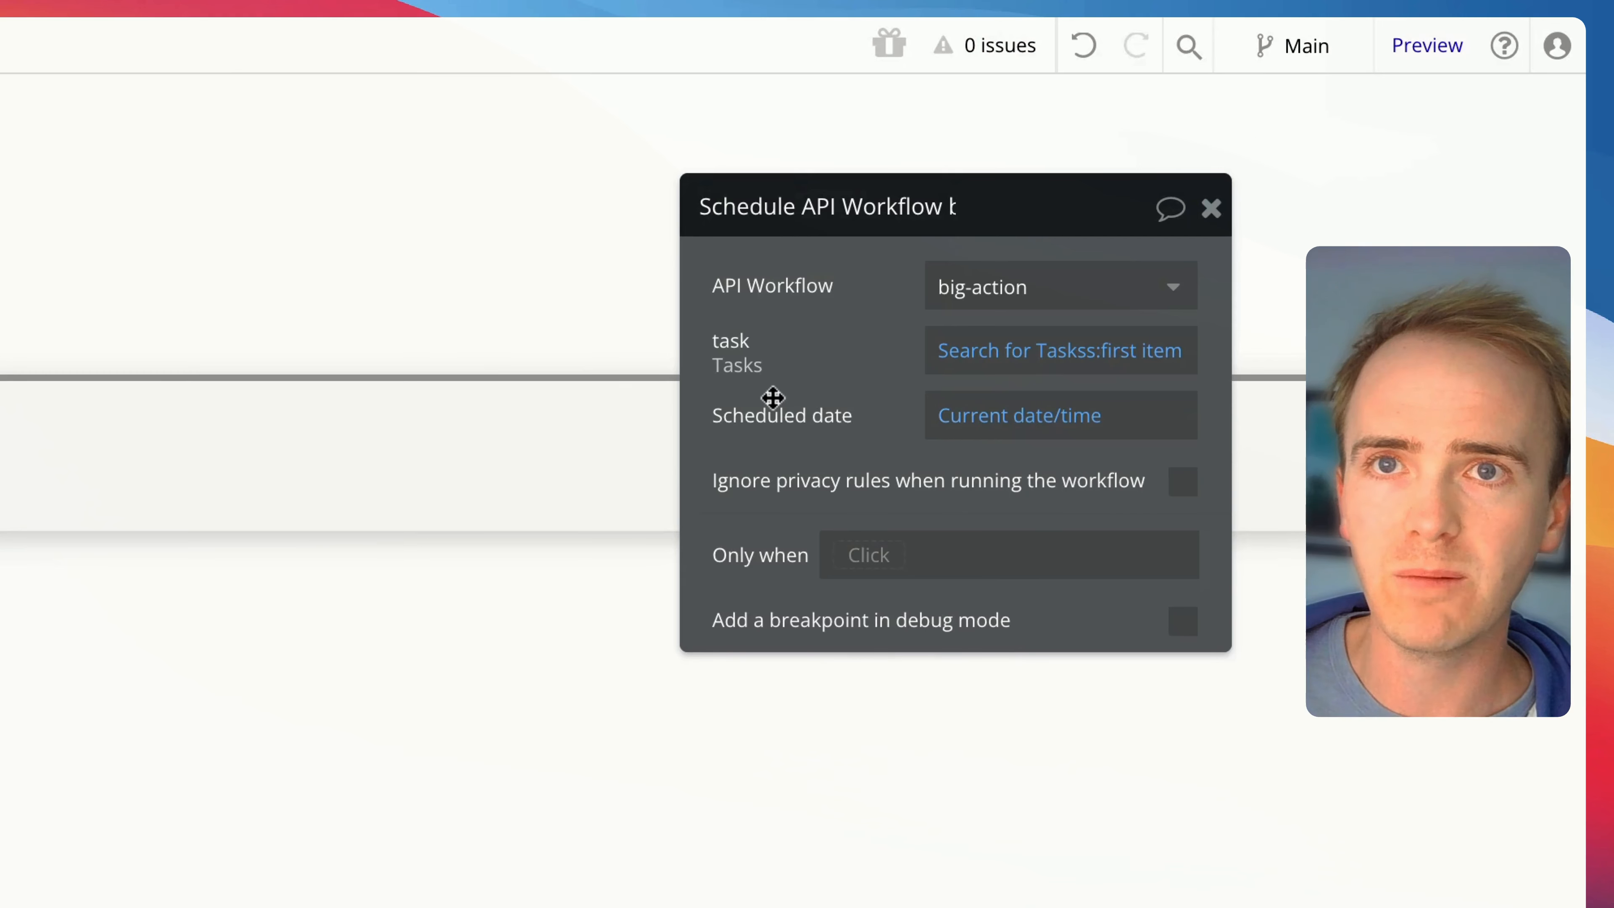
Extend the scheduled date expression to Current date/time + days: 30
left_click(1012, 417)
left_click(1103, 417)
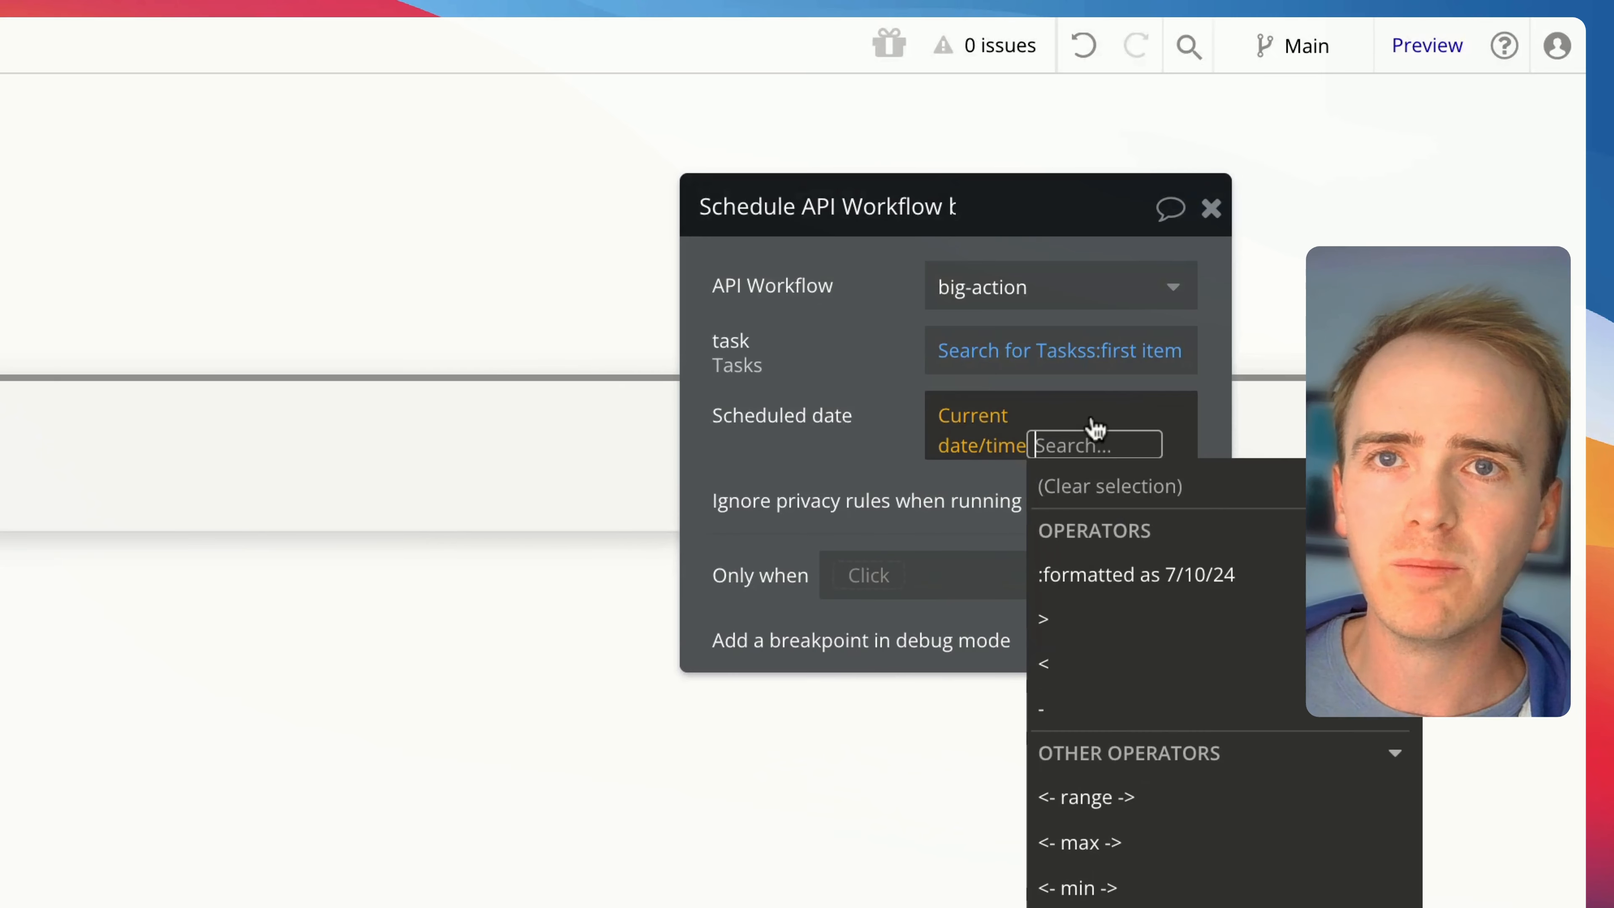
scroll(1113, 768, "down", 5)
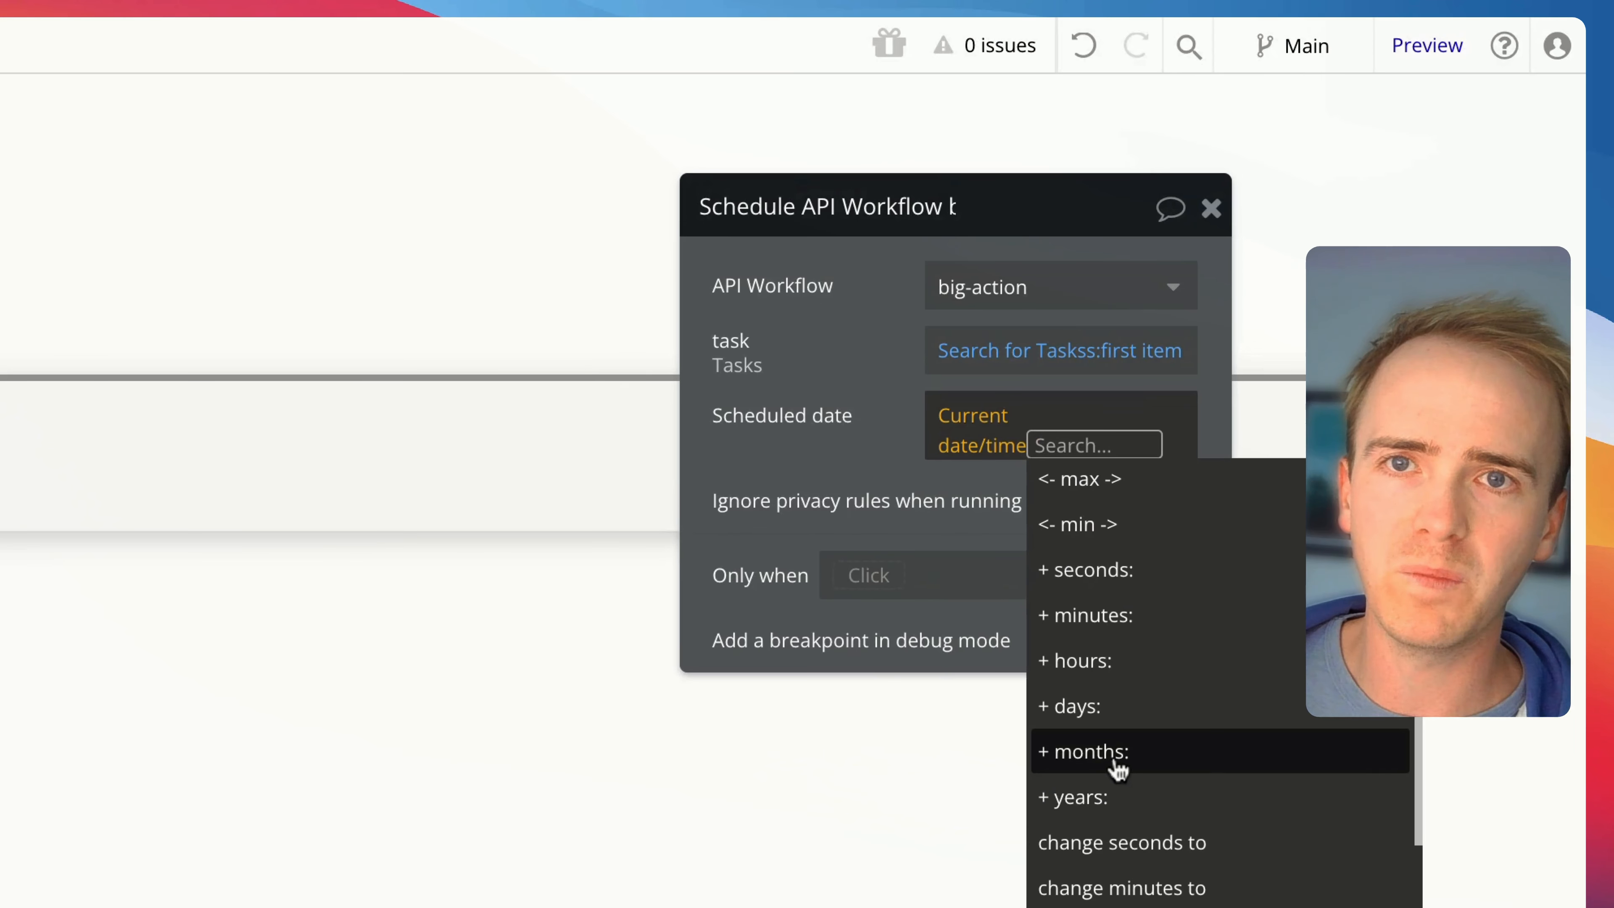
left_click(1108, 707)
type("30")
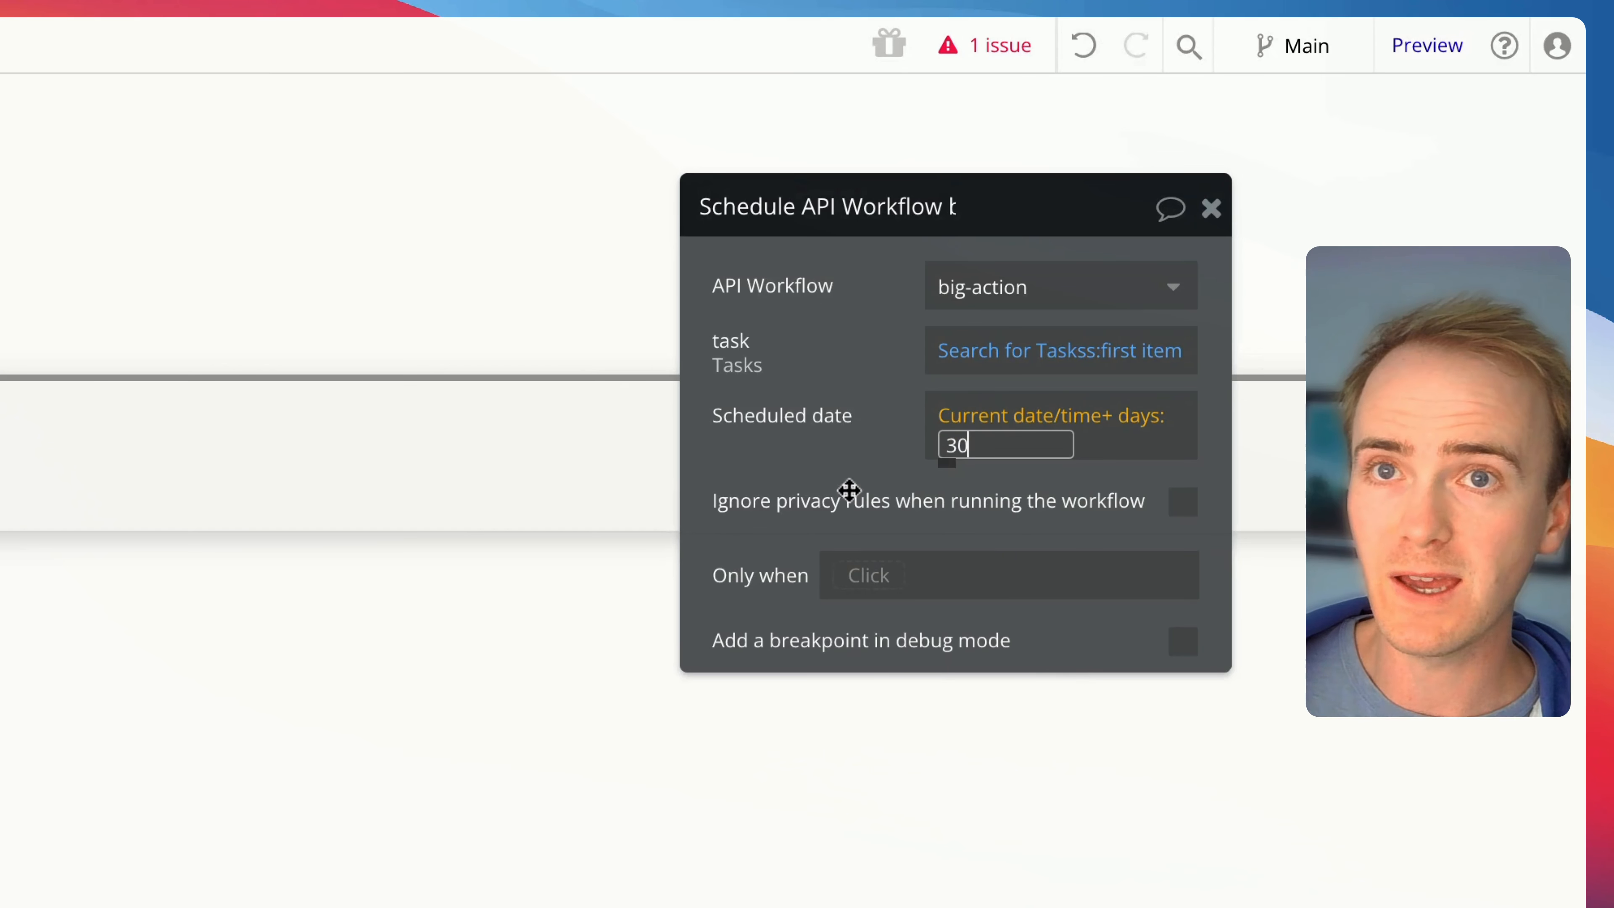
key("Return")
left_click(772, 452)
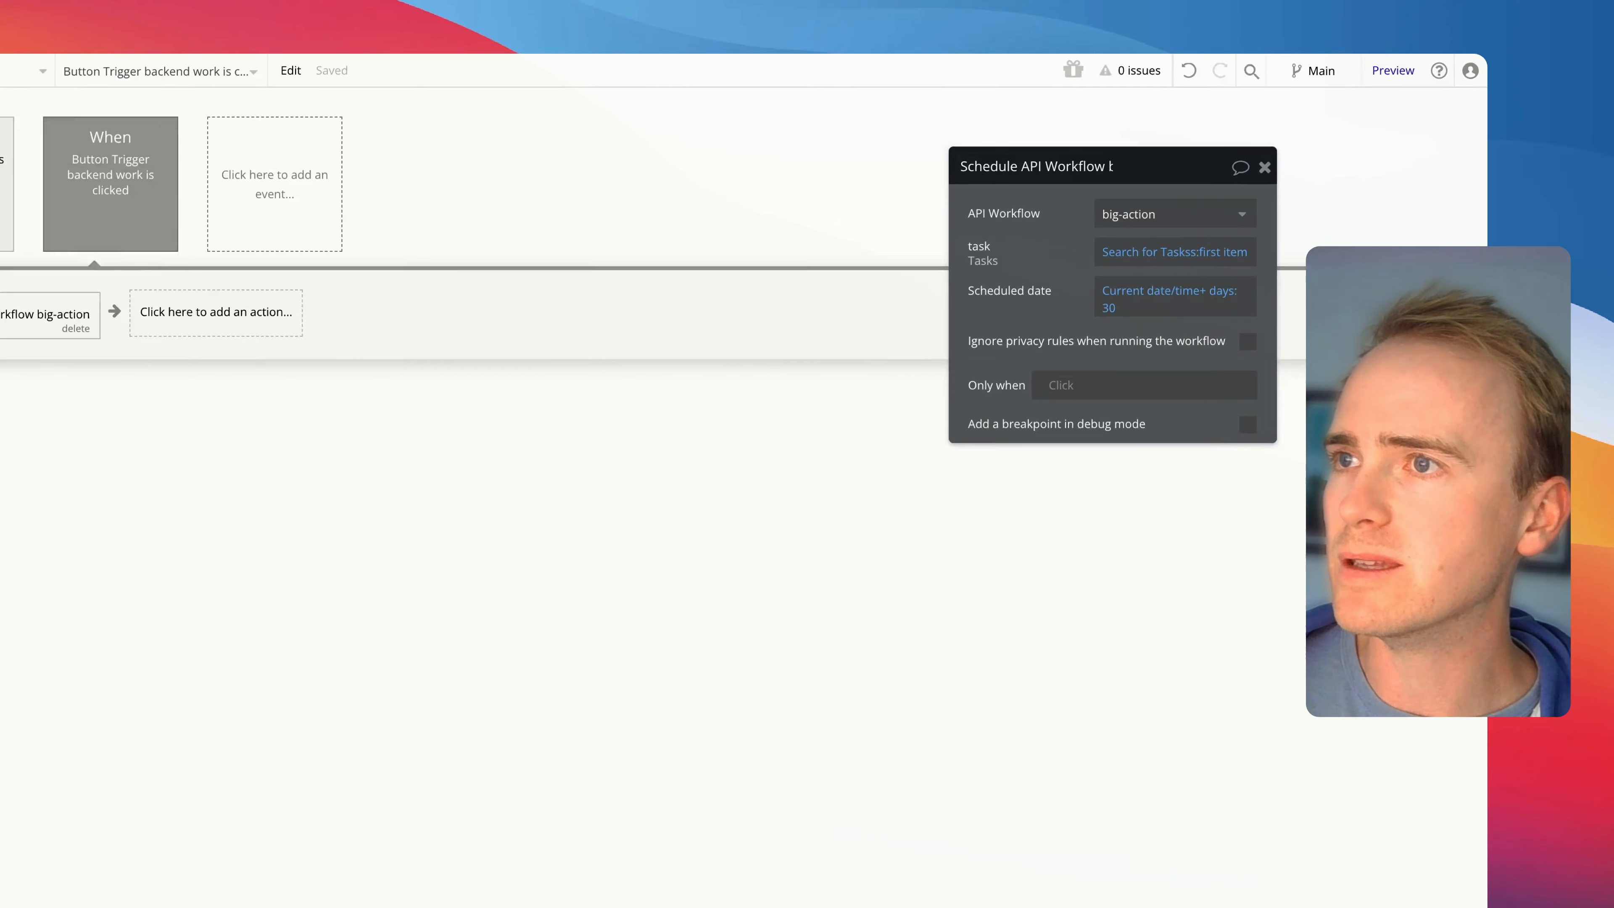
Check the Scheduler in the logs for upcoming workflows and return to the dashboard's workflows
left_click(58, 302)
left_click(334, 138)
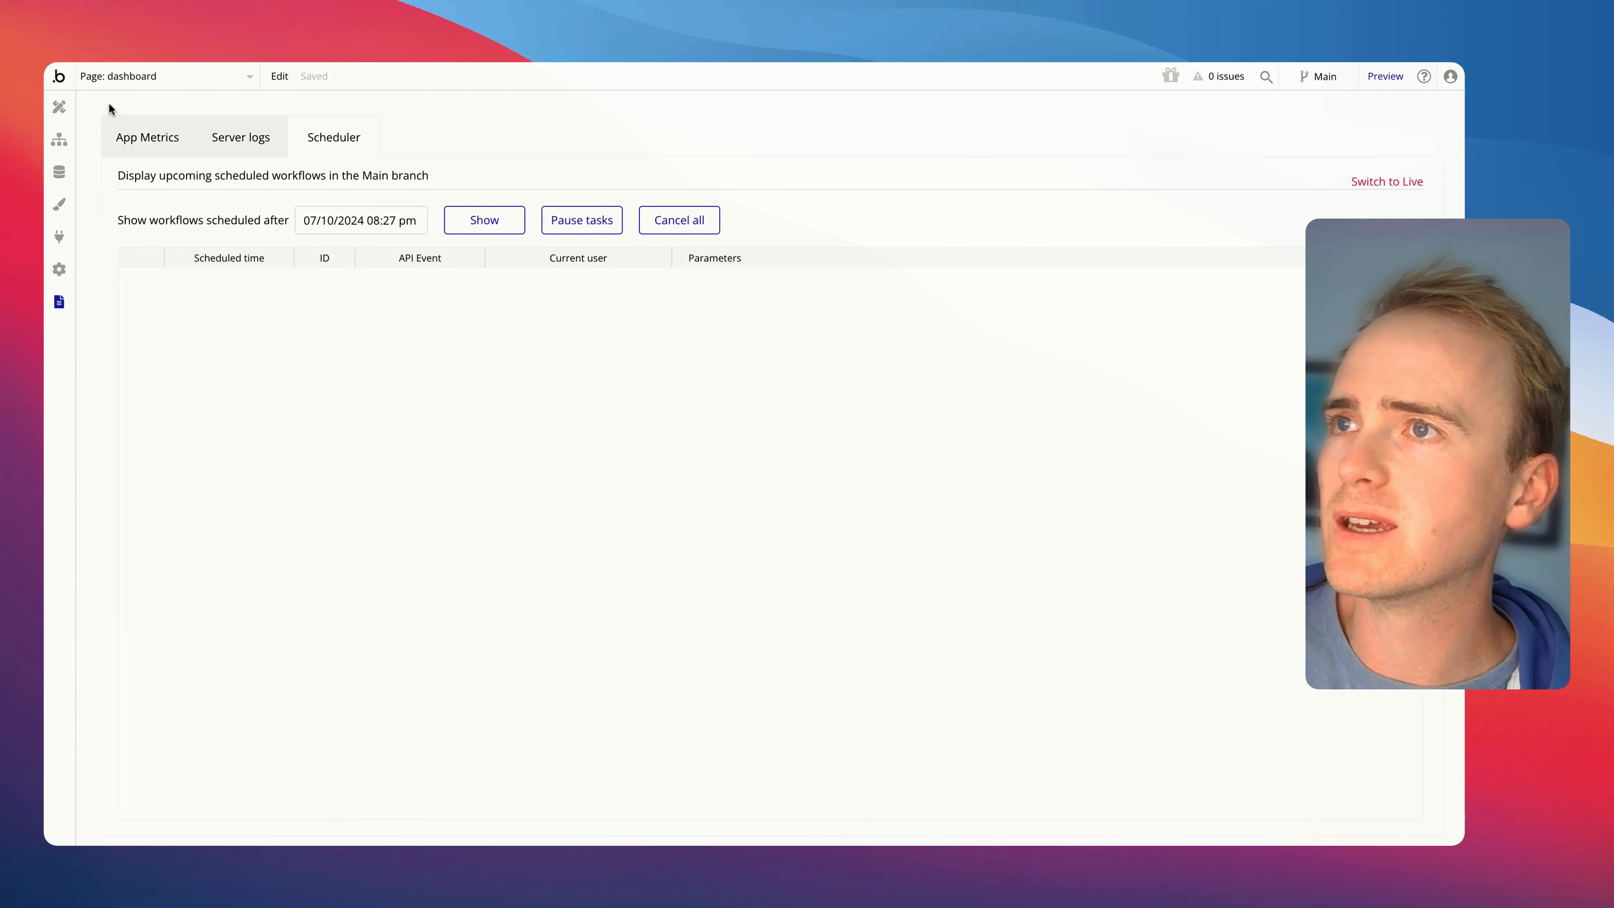
left_click(61, 139)
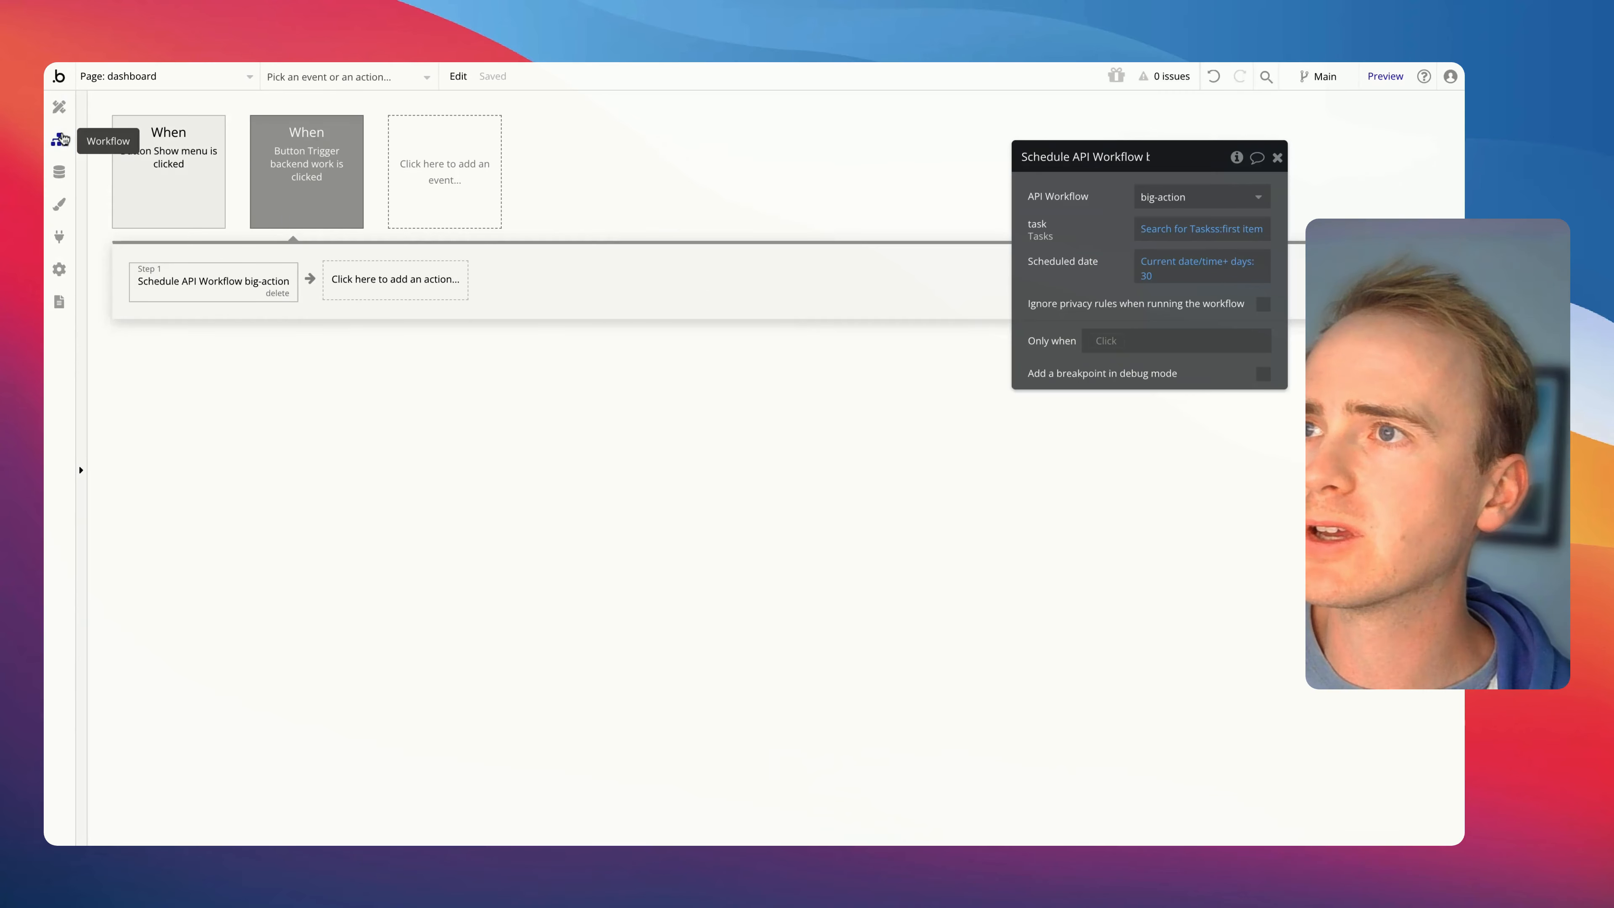
Replace the button's Schedule API Workflow action with a Schedule API Workflow on a list action
left_click(276, 293)
left_click(234, 292)
left_click(200, 559)
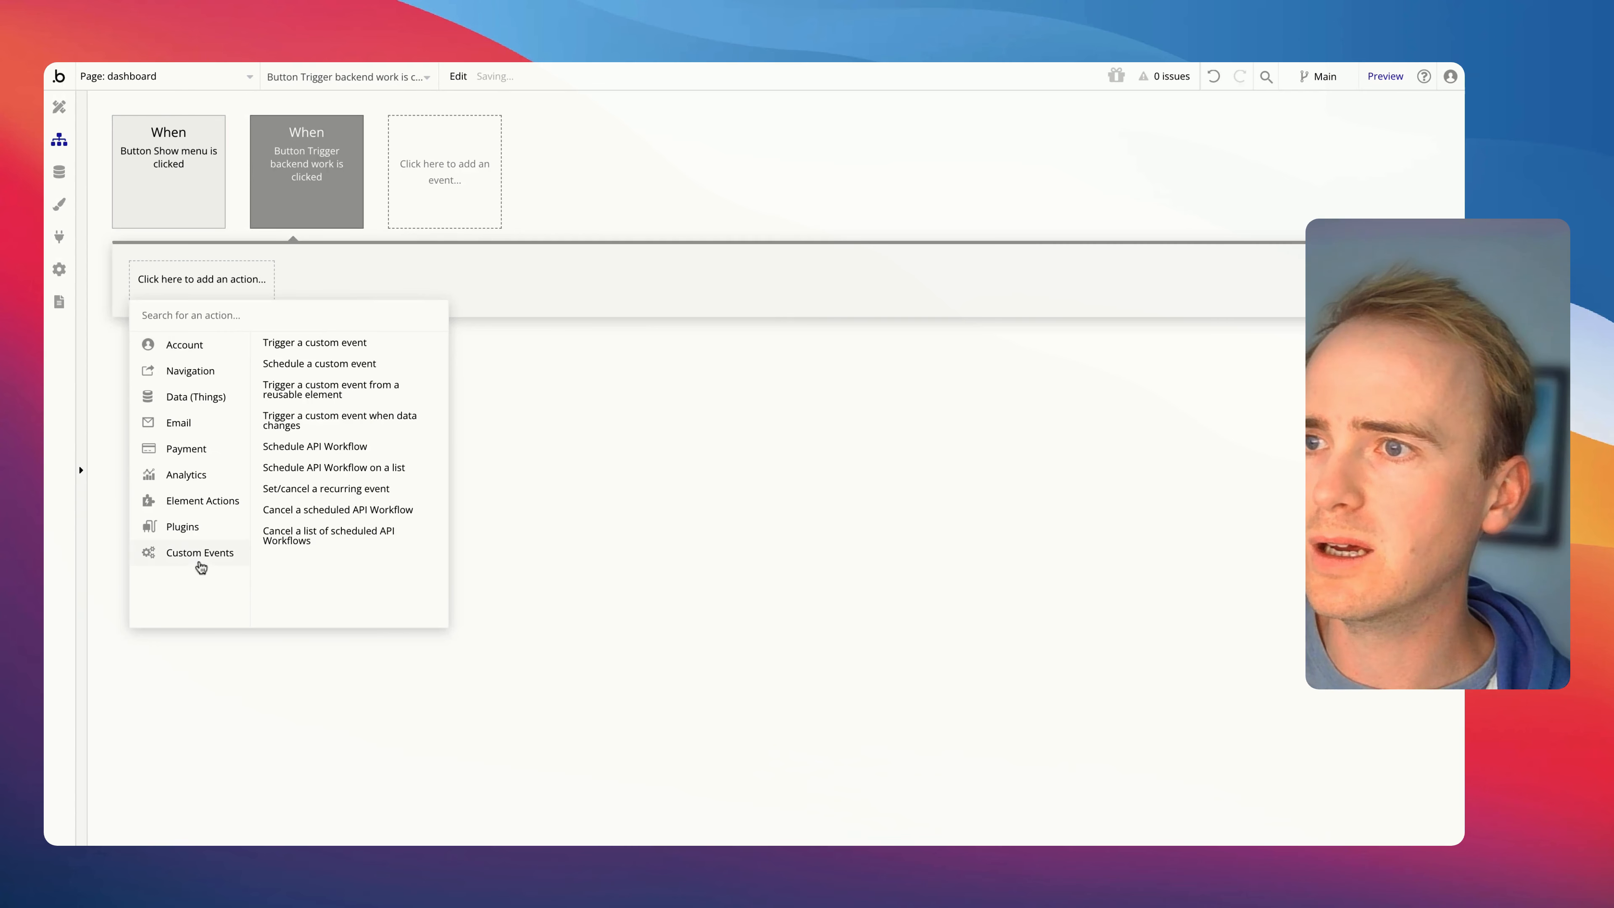
left_click(342, 469)
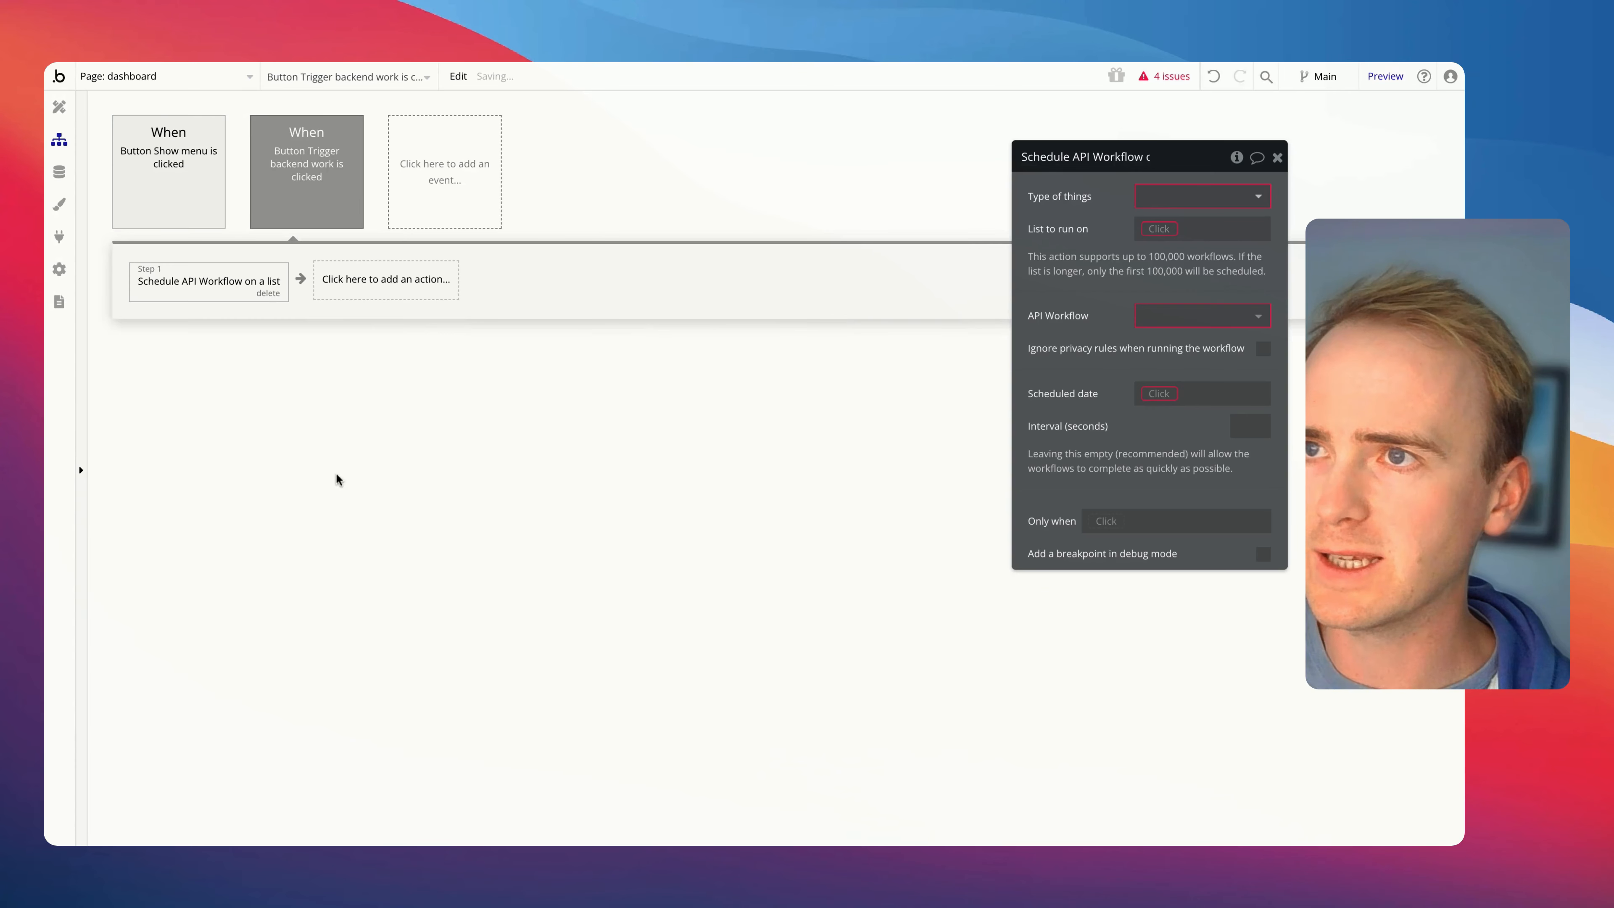
Set the list action's type of things to Tasks and its list to run on to an unconstrained search for Tasks
left_click(1156, 198)
type("tas")
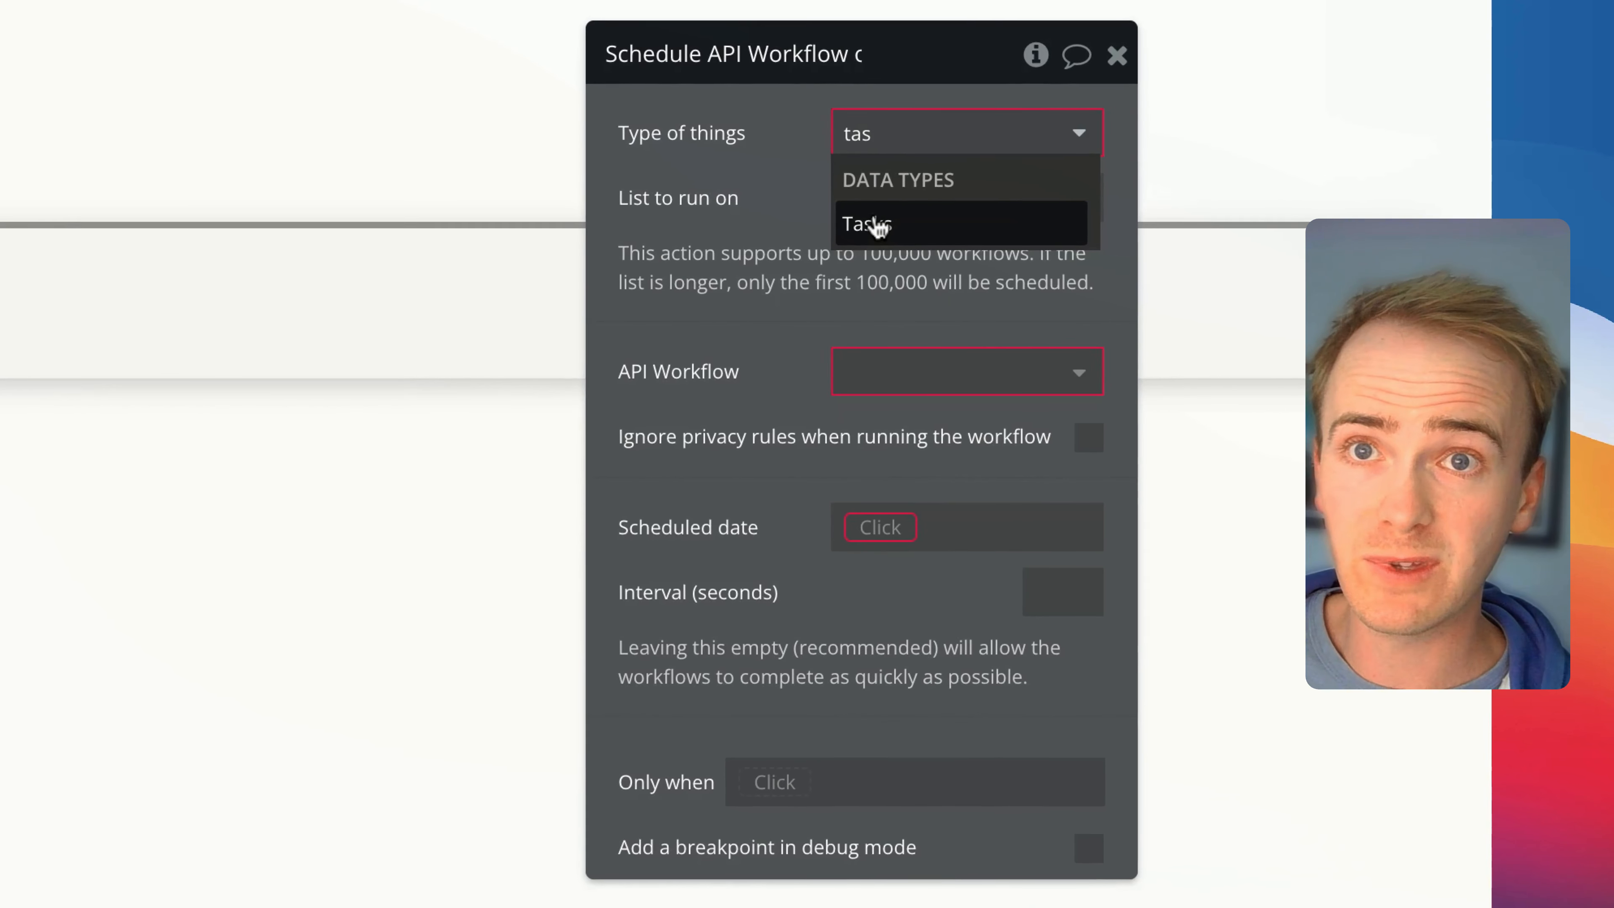
left_click(879, 226)
left_click(890, 205)
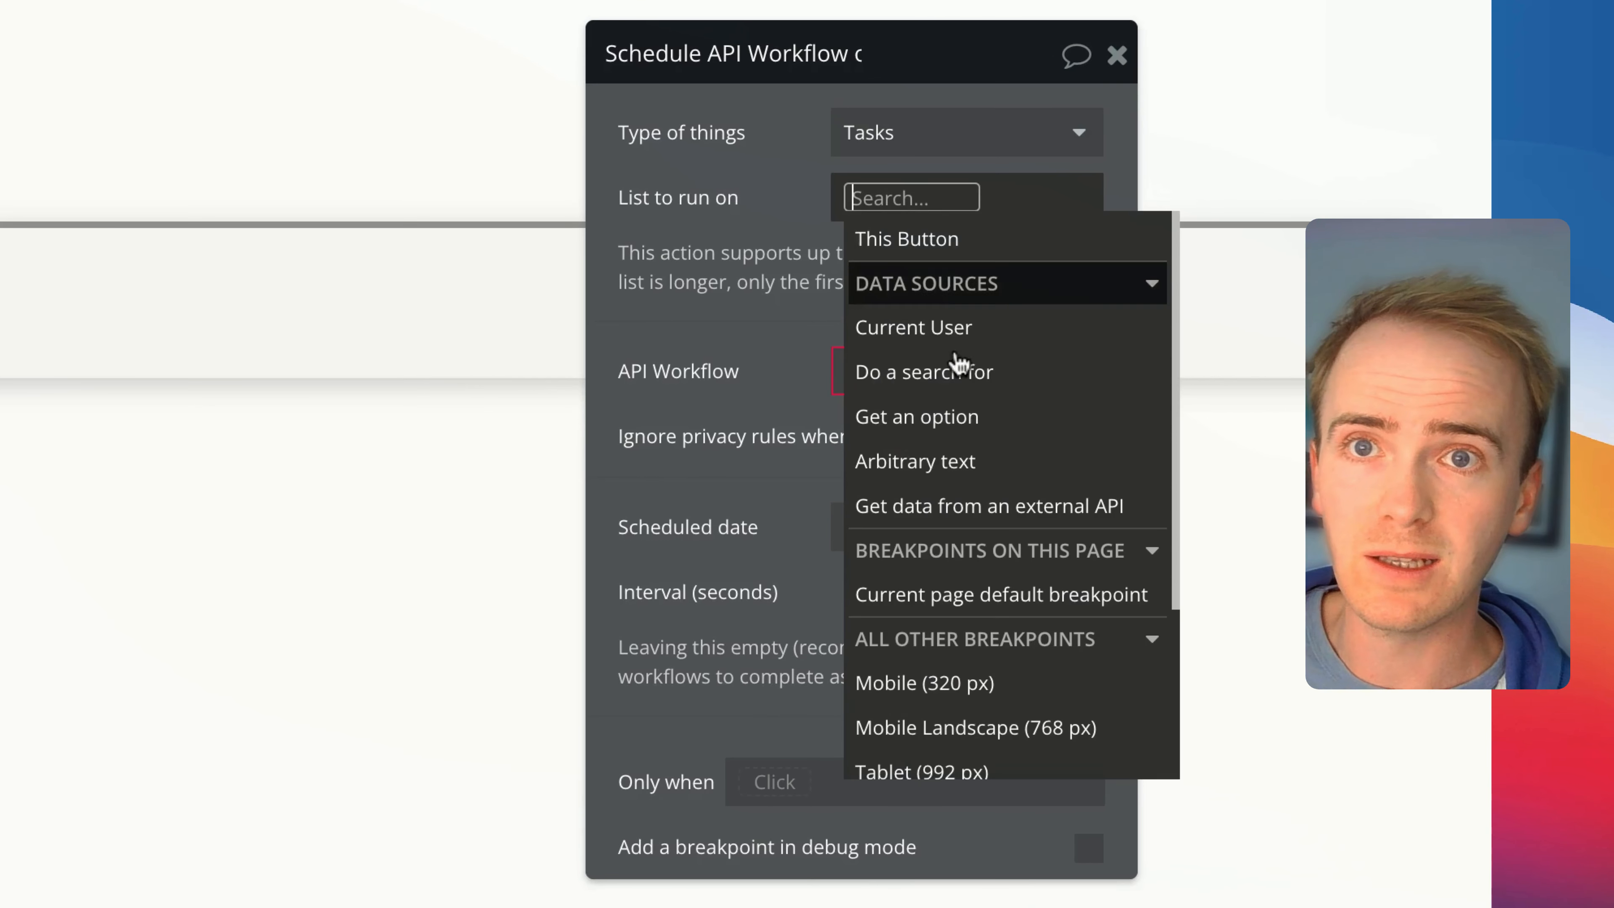
left_click(920, 382)
left_click(457, 137)
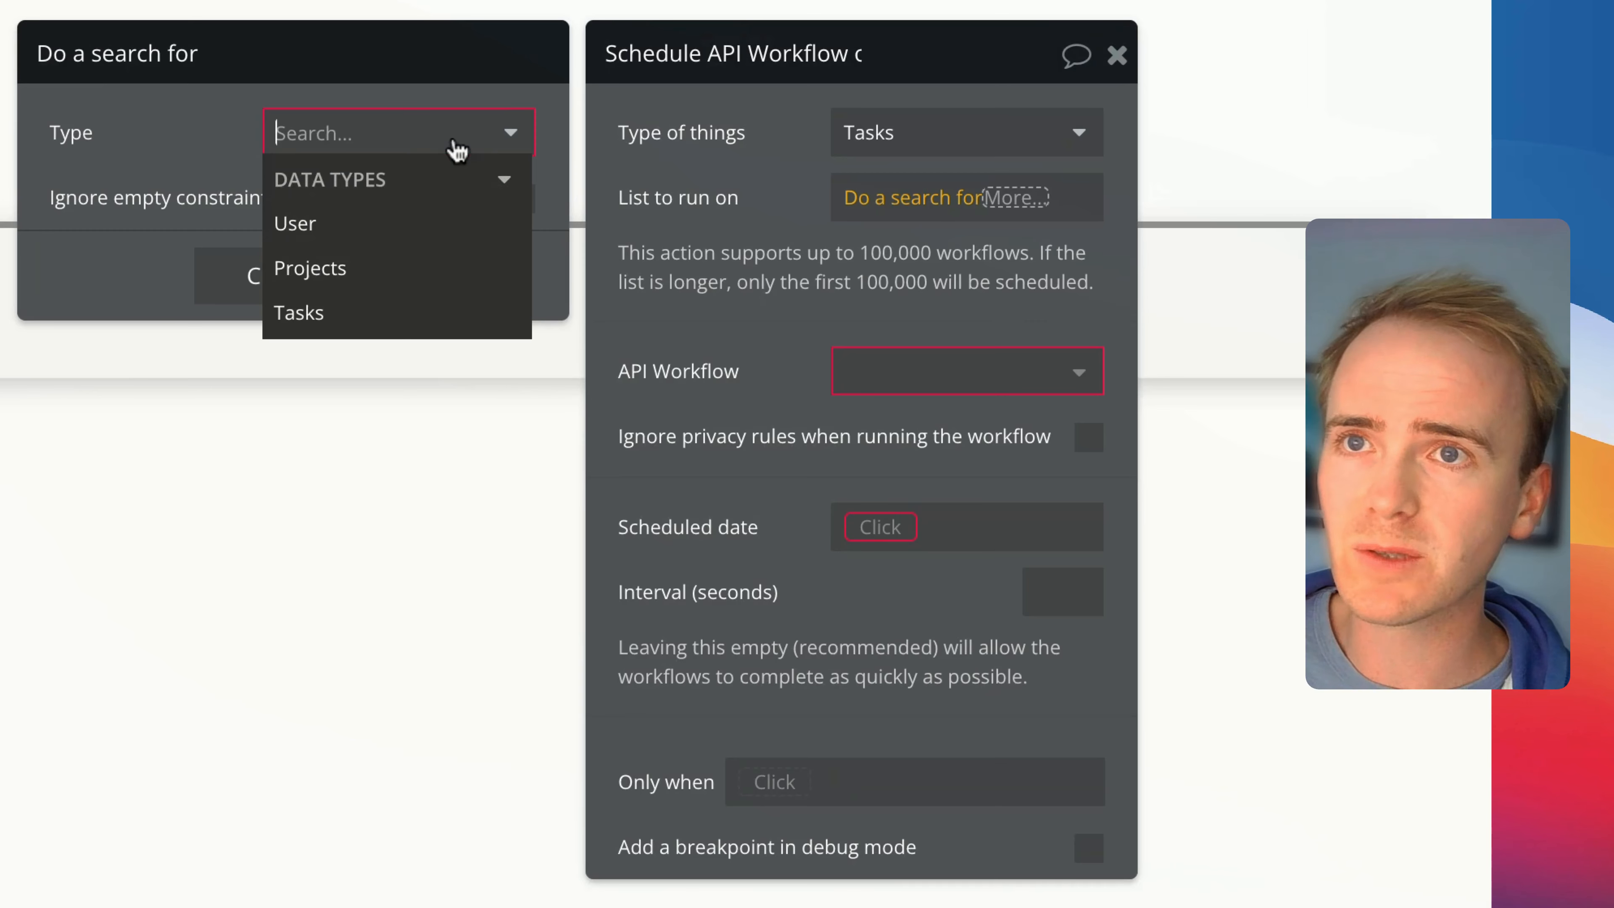
left_click(314, 316)
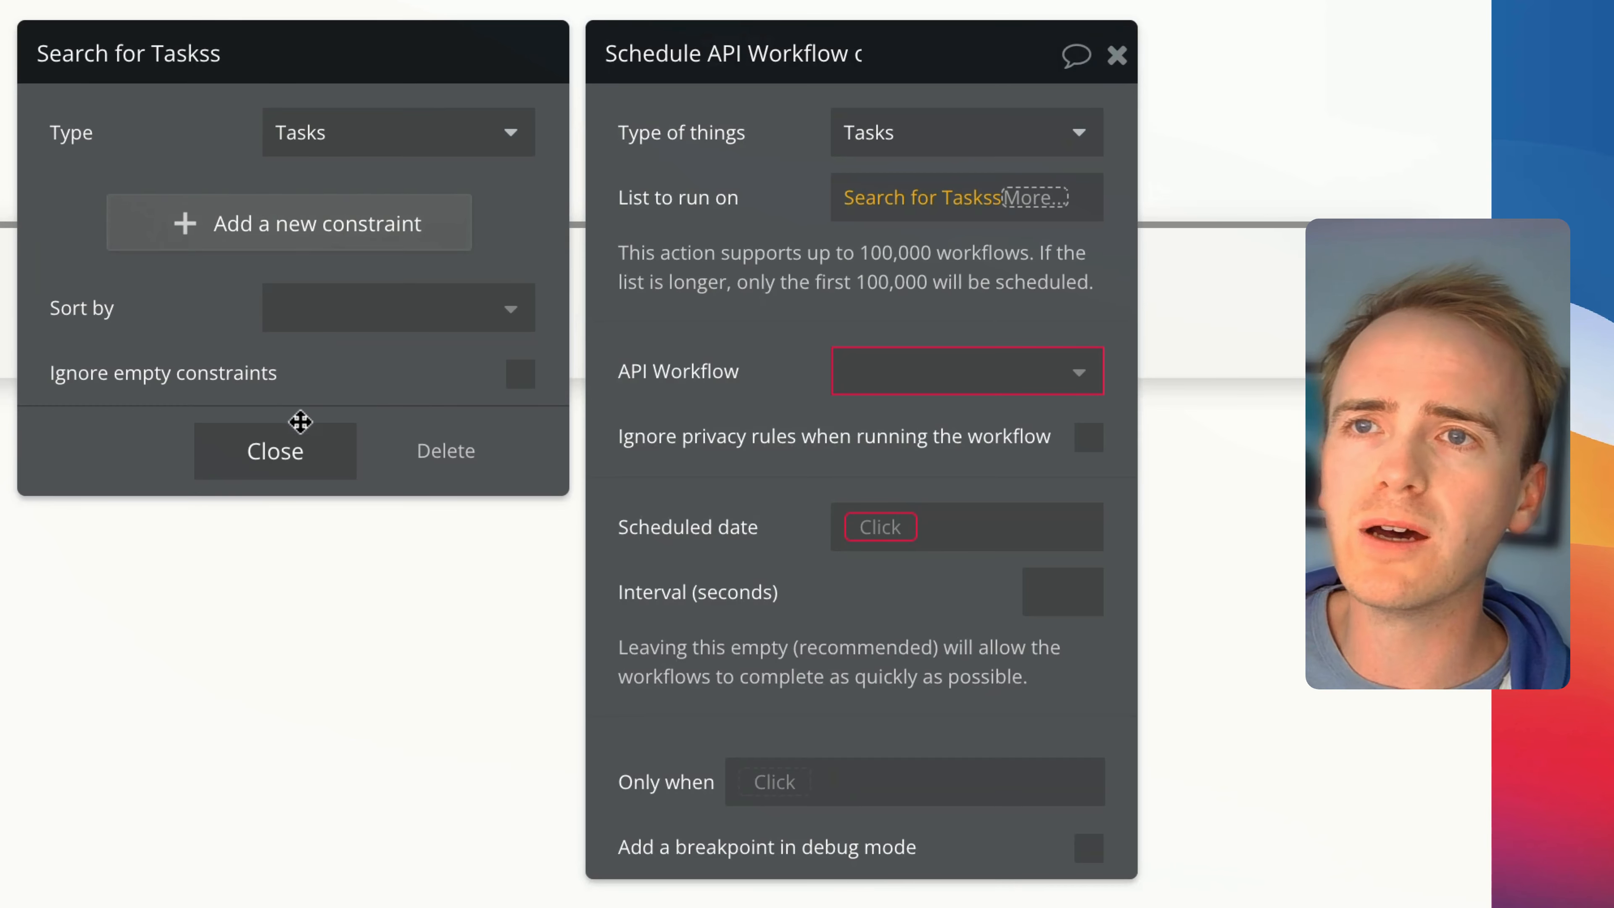
left_click(299, 455)
left_click(843, 309)
Choose big-action as the API workflow for the list and set its task parameter to This Tasks
left_click(852, 372)
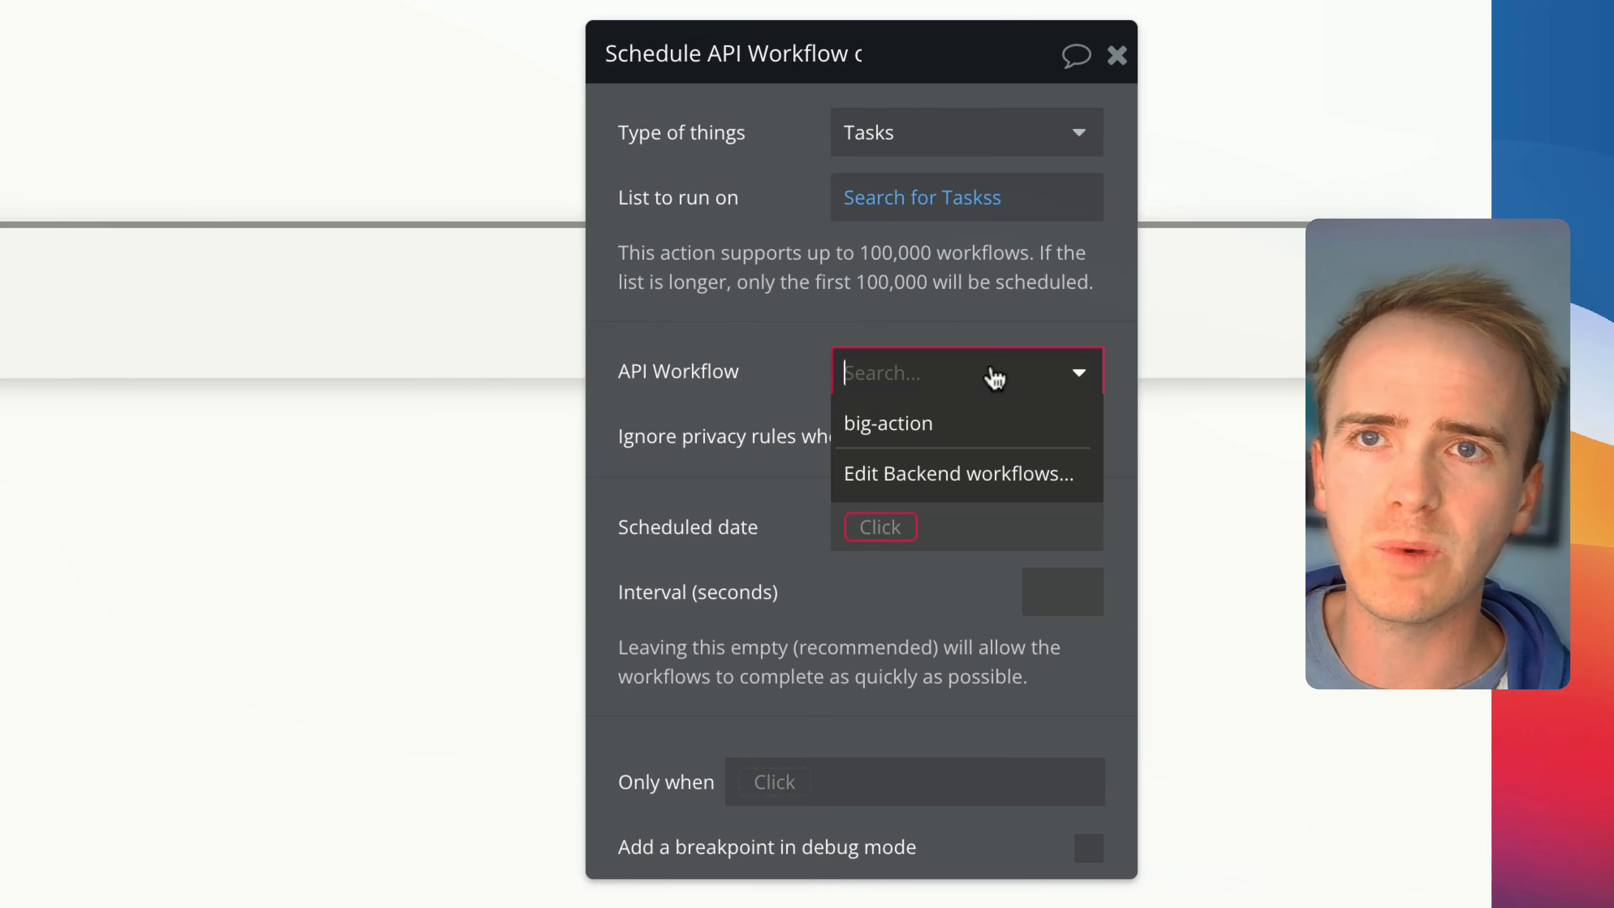
left_click(944, 442)
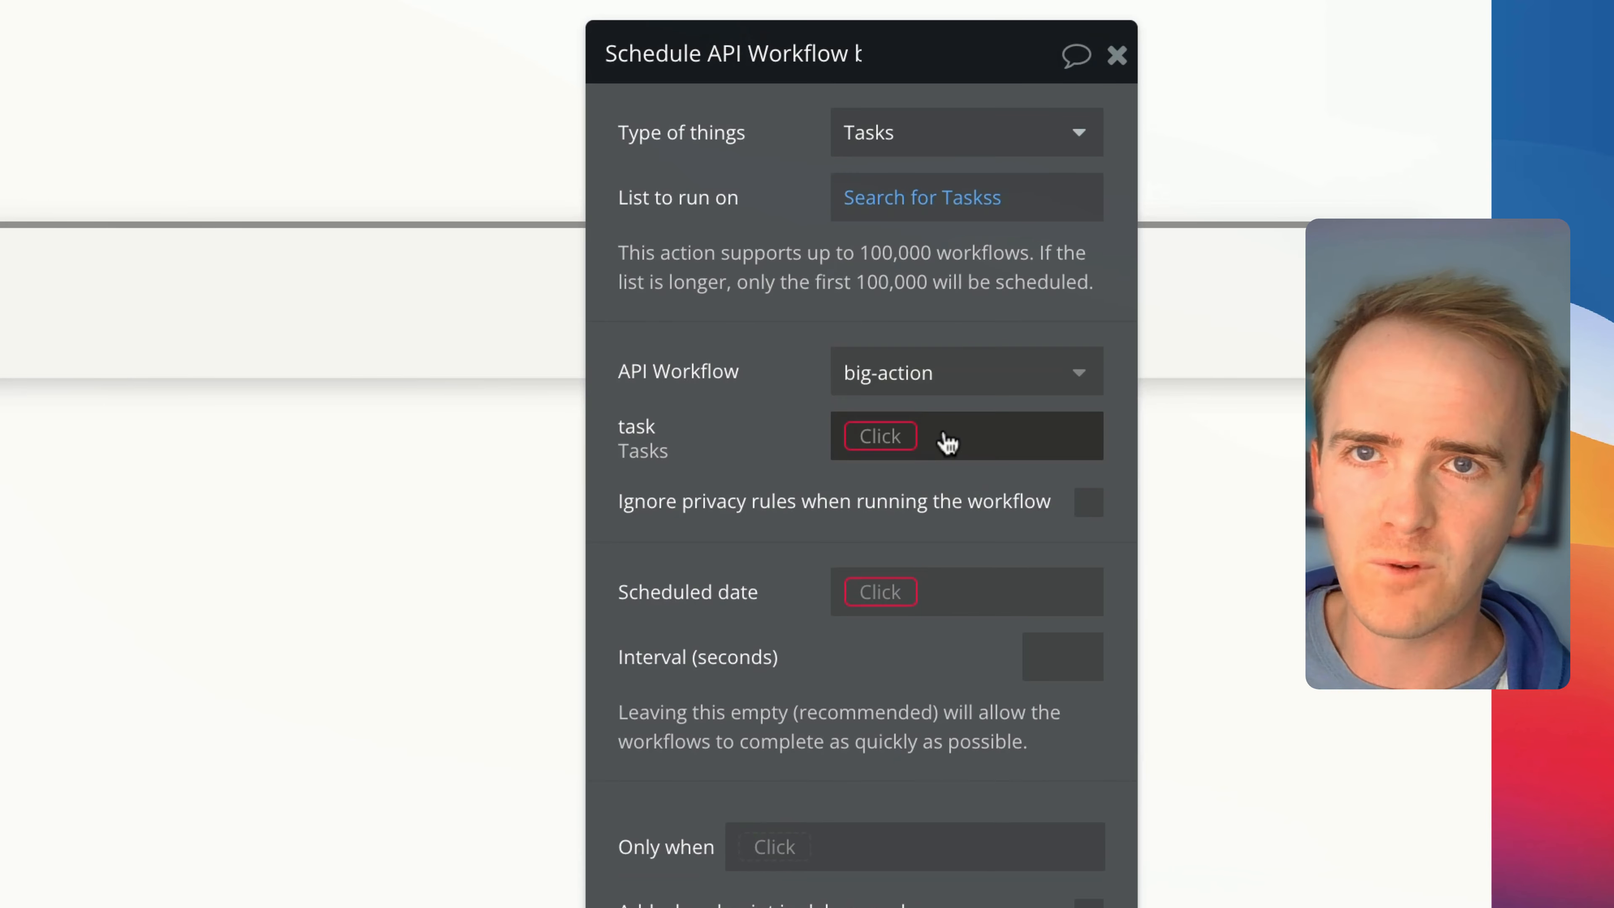
left_click(886, 445)
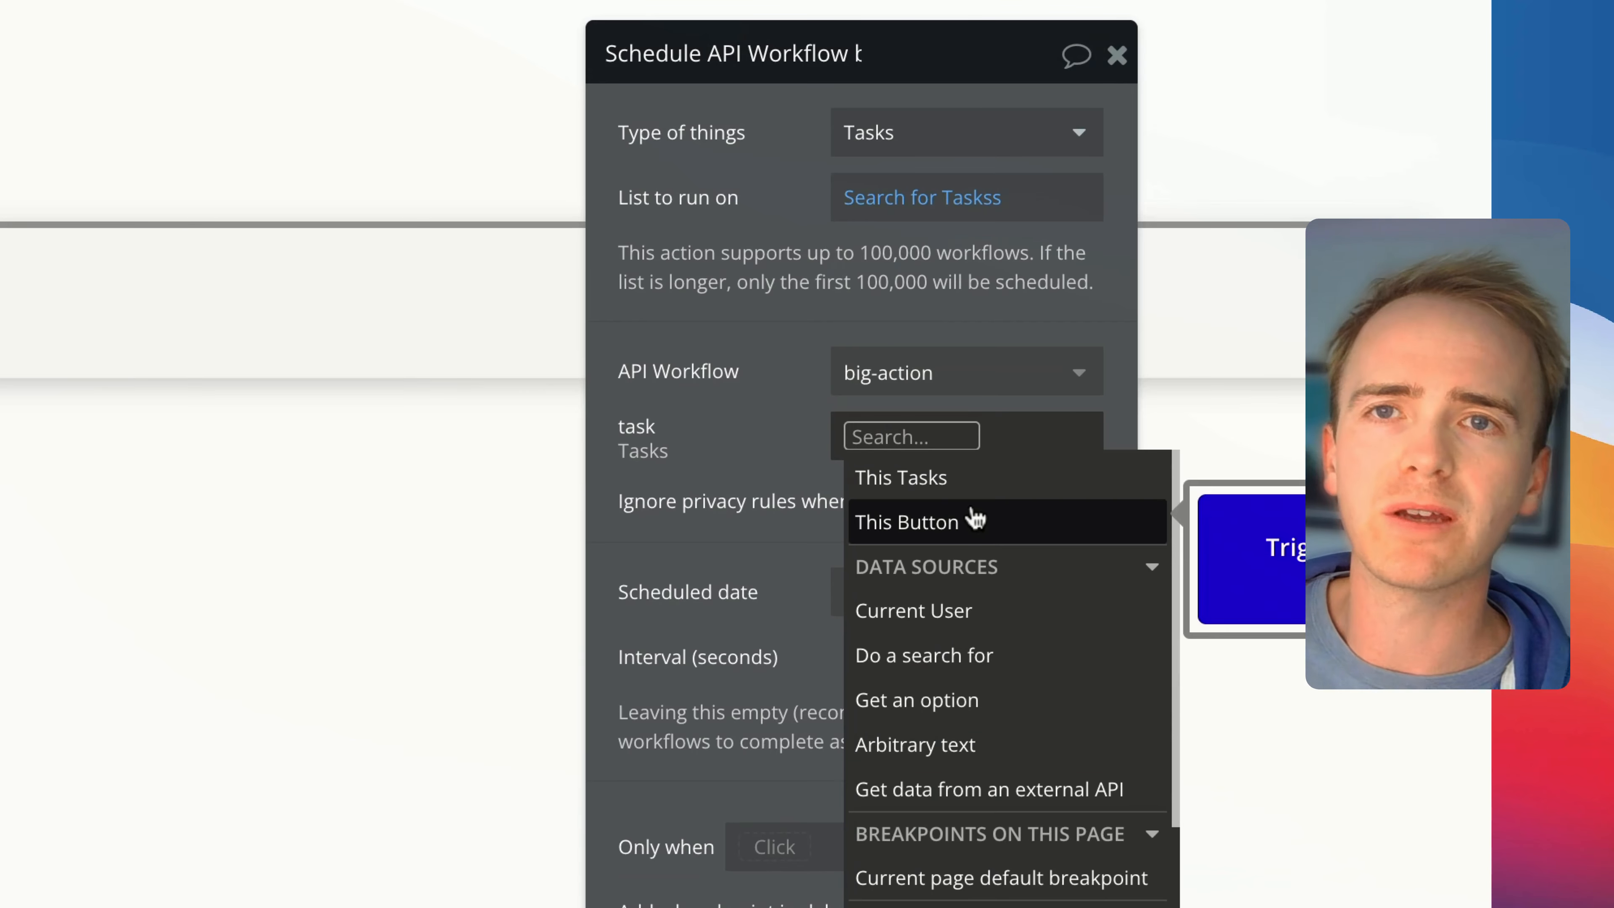
left_click(999, 483)
left_click(789, 411)
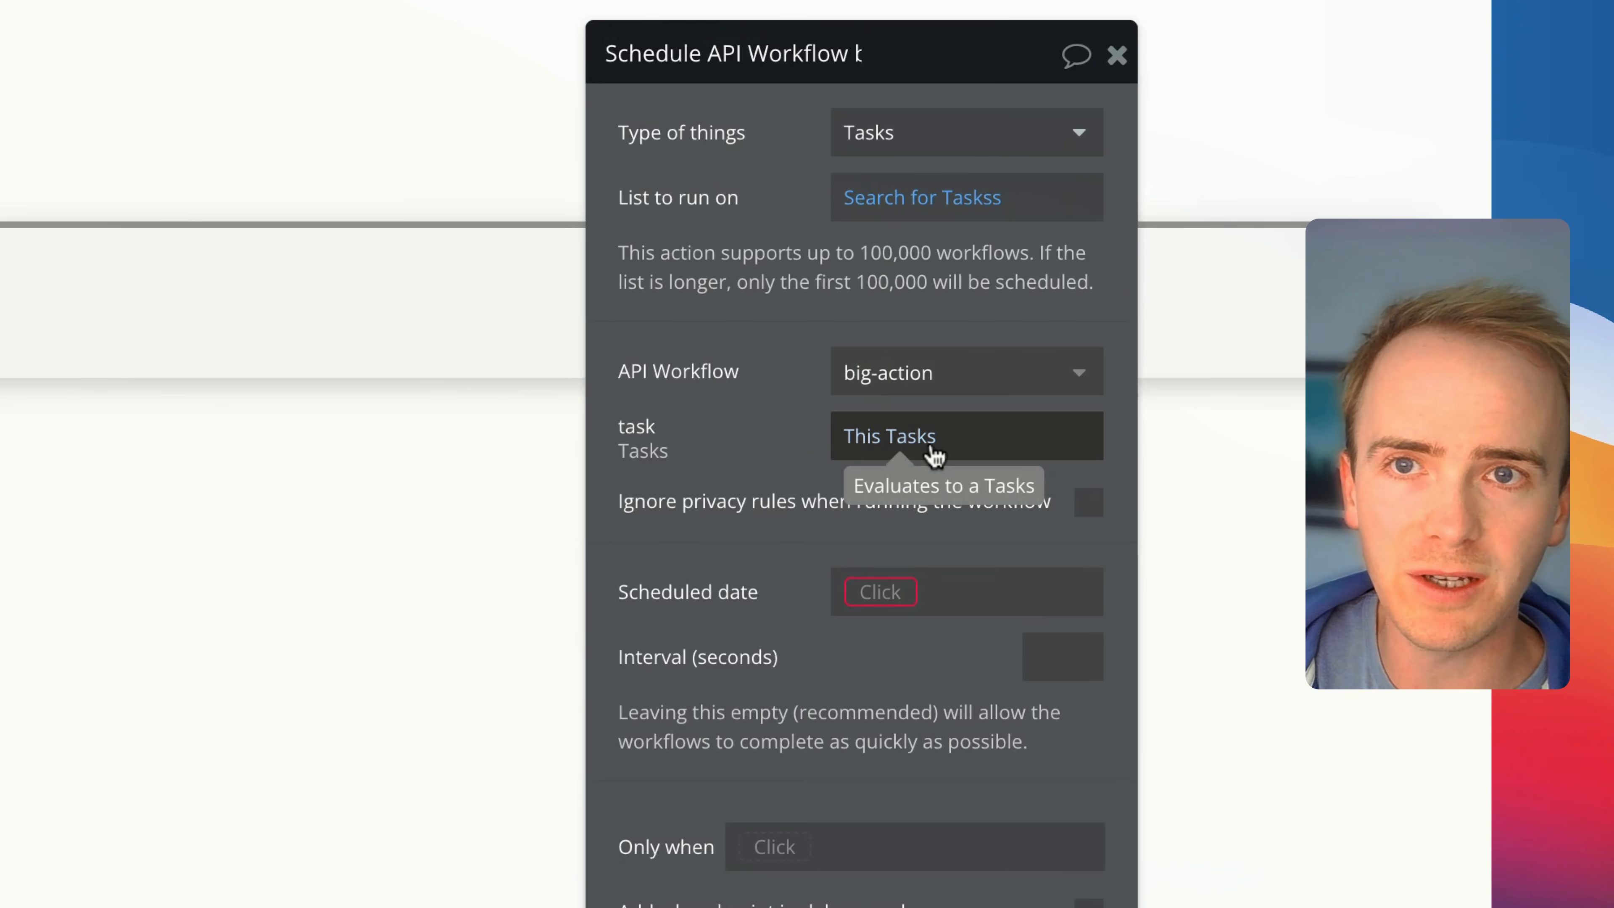
Set the scheduled date of the list action to Current date/time
left_click(880, 598)
type("curr")
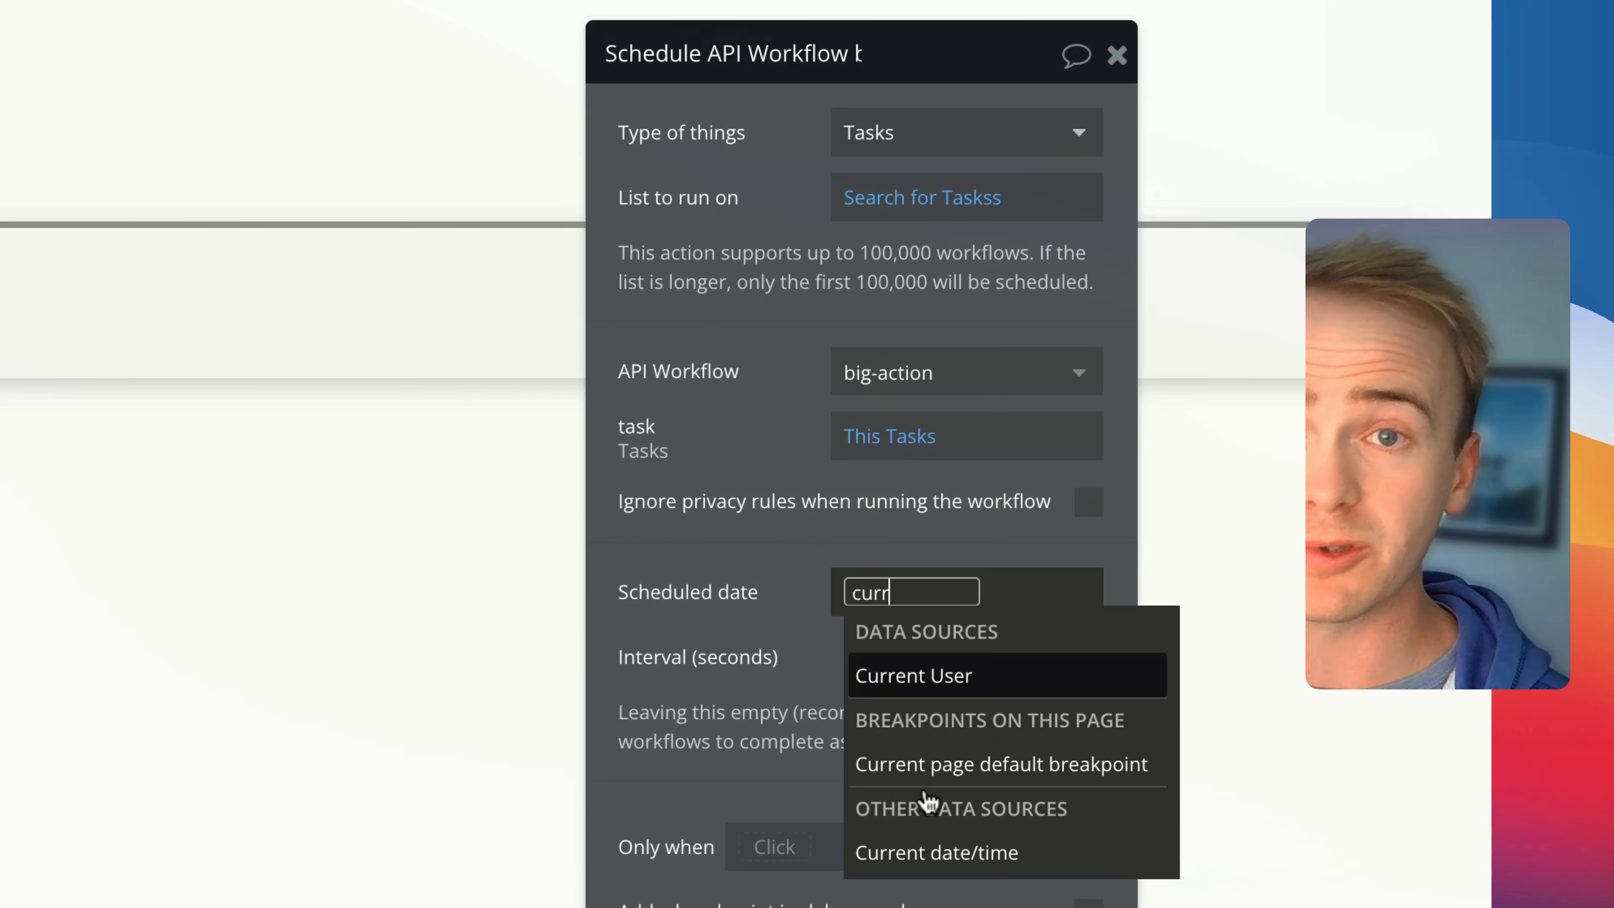
left_click(900, 865)
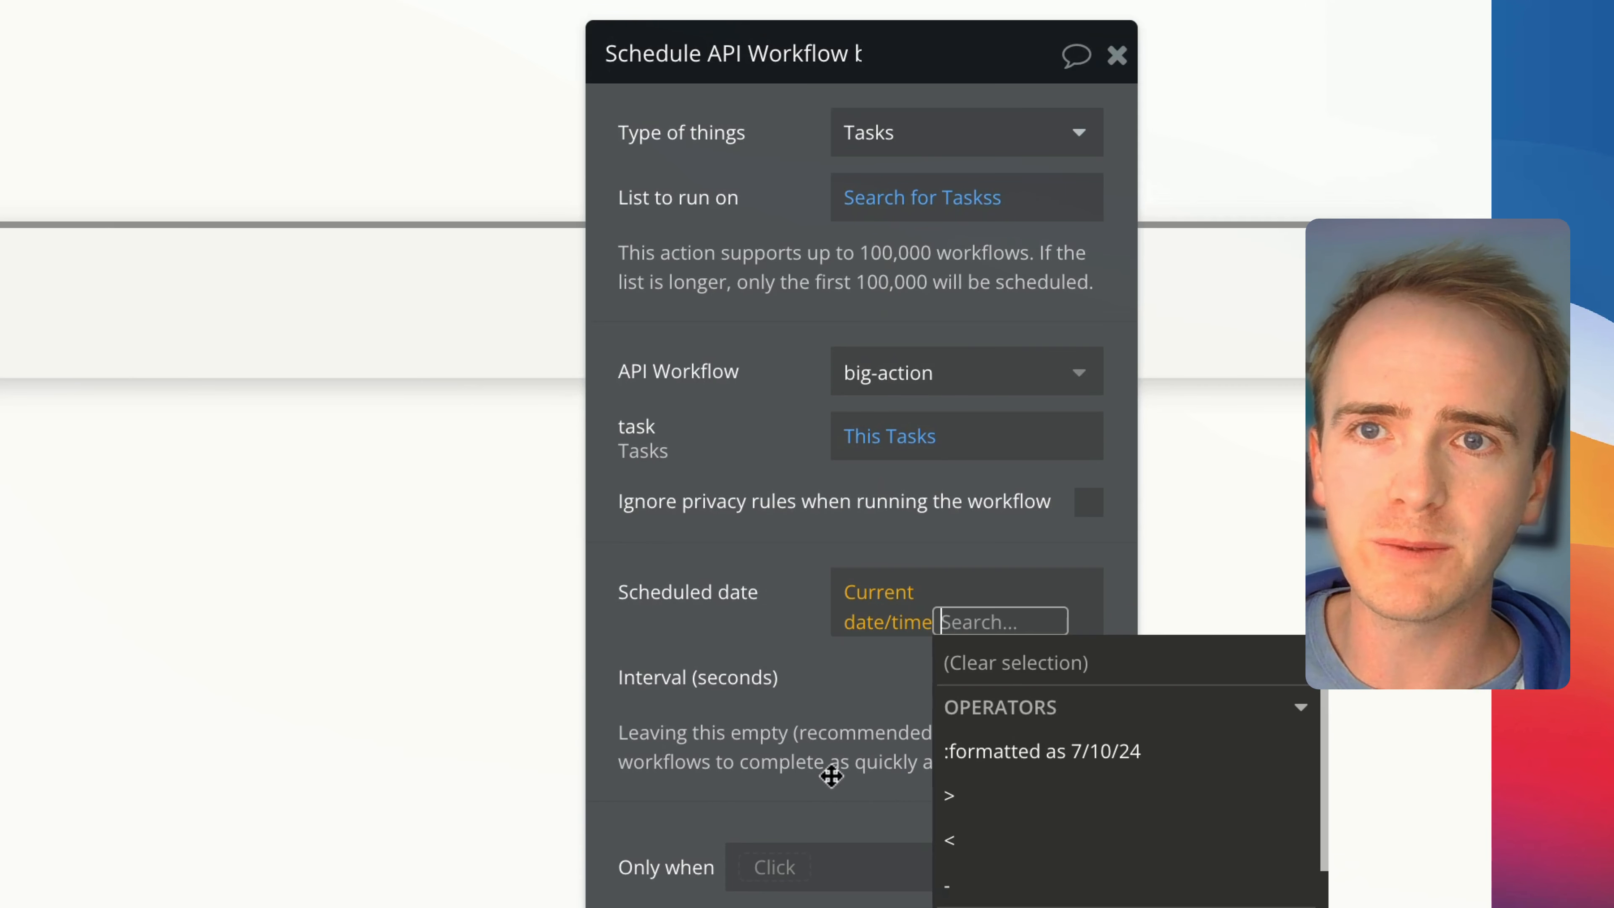
left_click(729, 648)
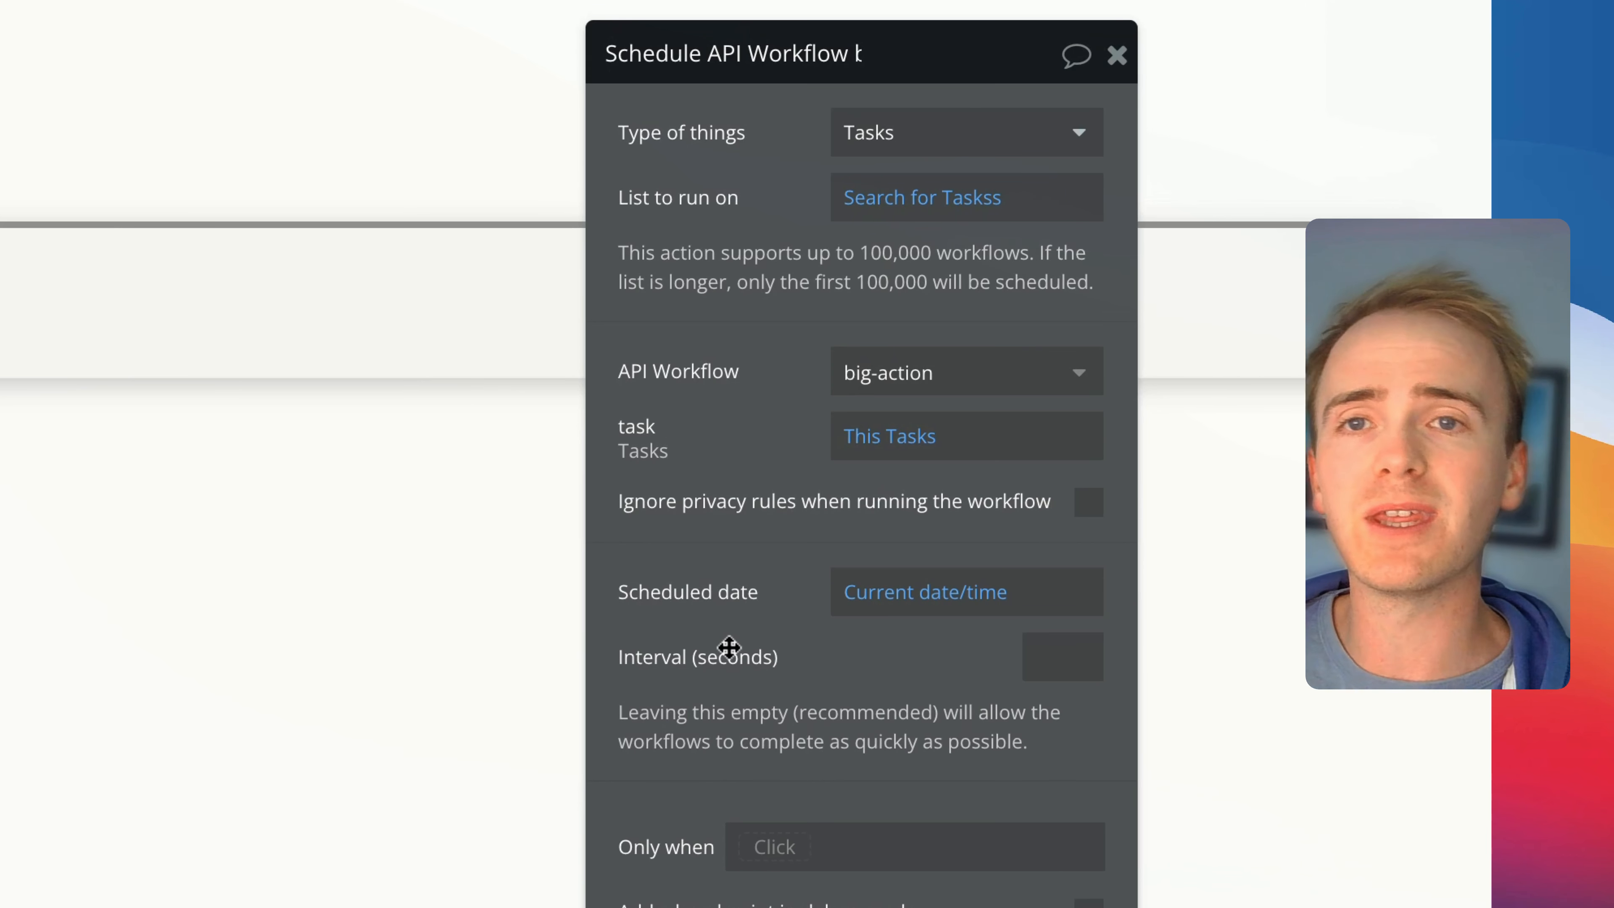